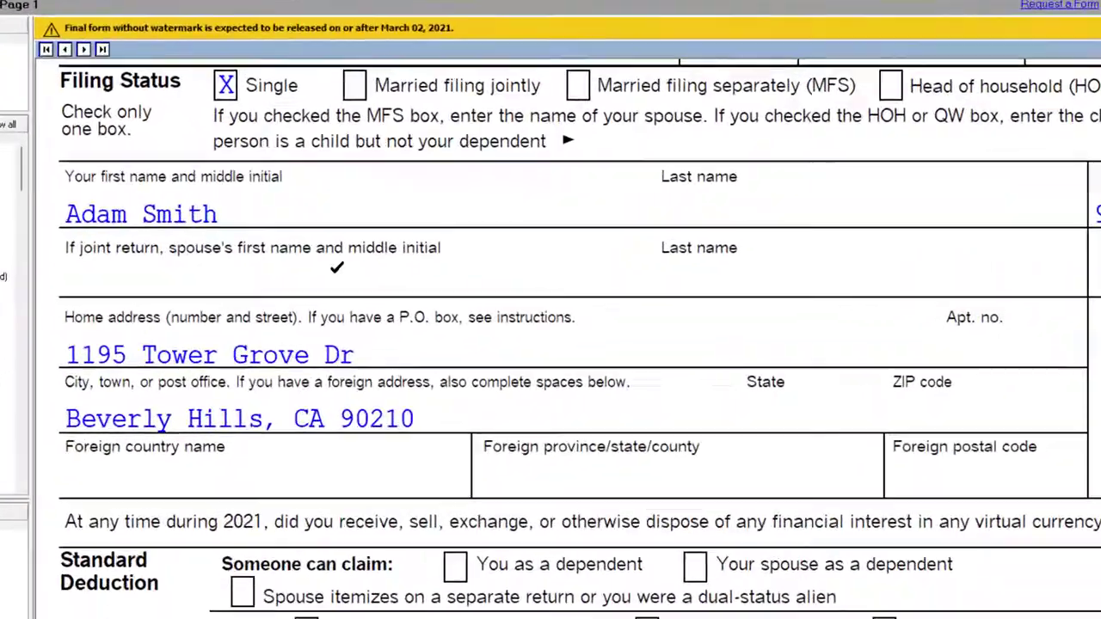
Step: Check the Excel tax worksheet's taxable income of 87,450 in D9
scroll(886, 600, "down", 5)
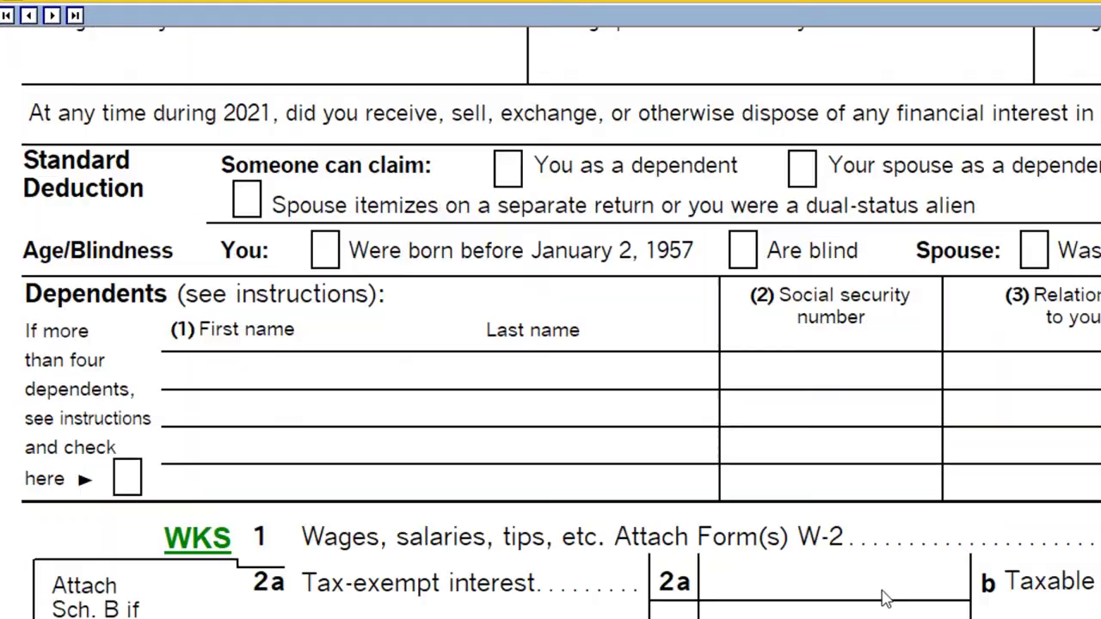
scroll(472, 433, "down", 8)
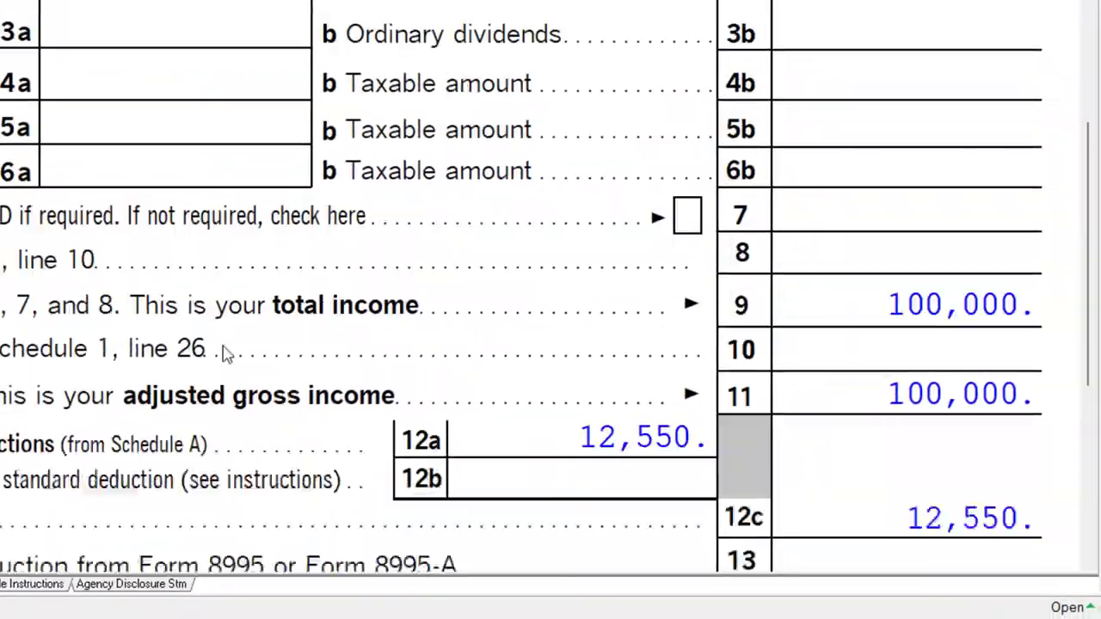
scroll(225, 355, "down", 3)
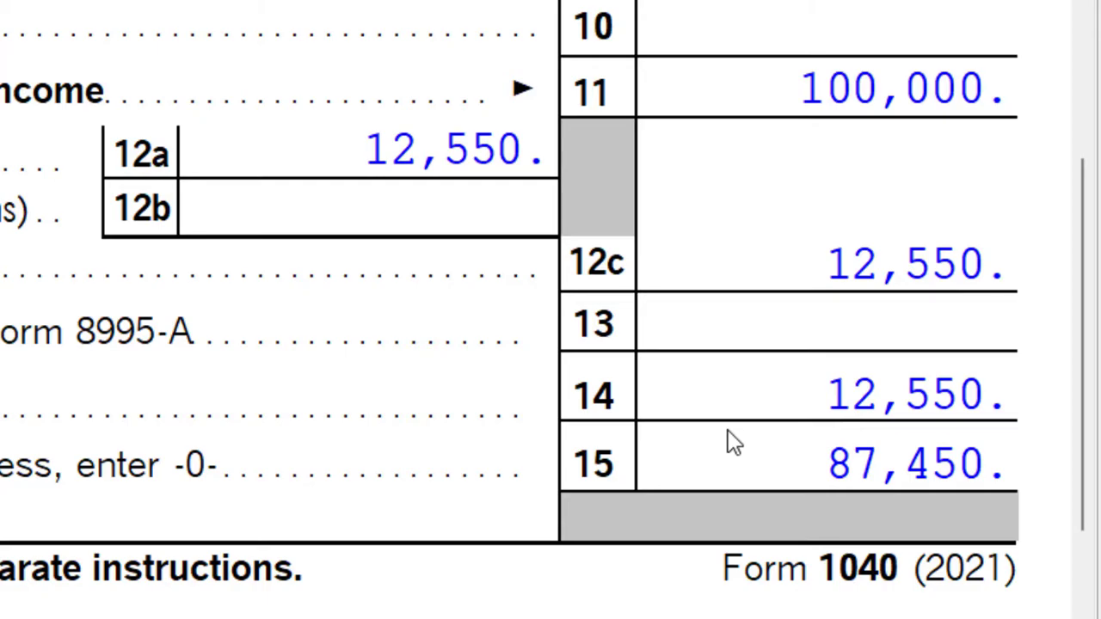
left_click(689, 606)
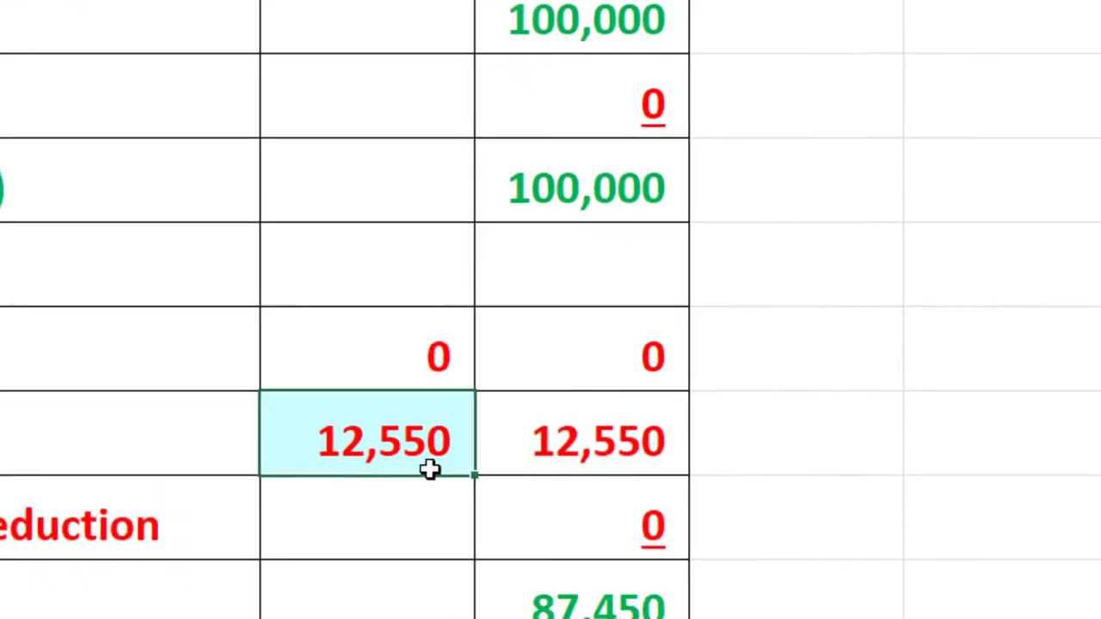
left_click(577, 395)
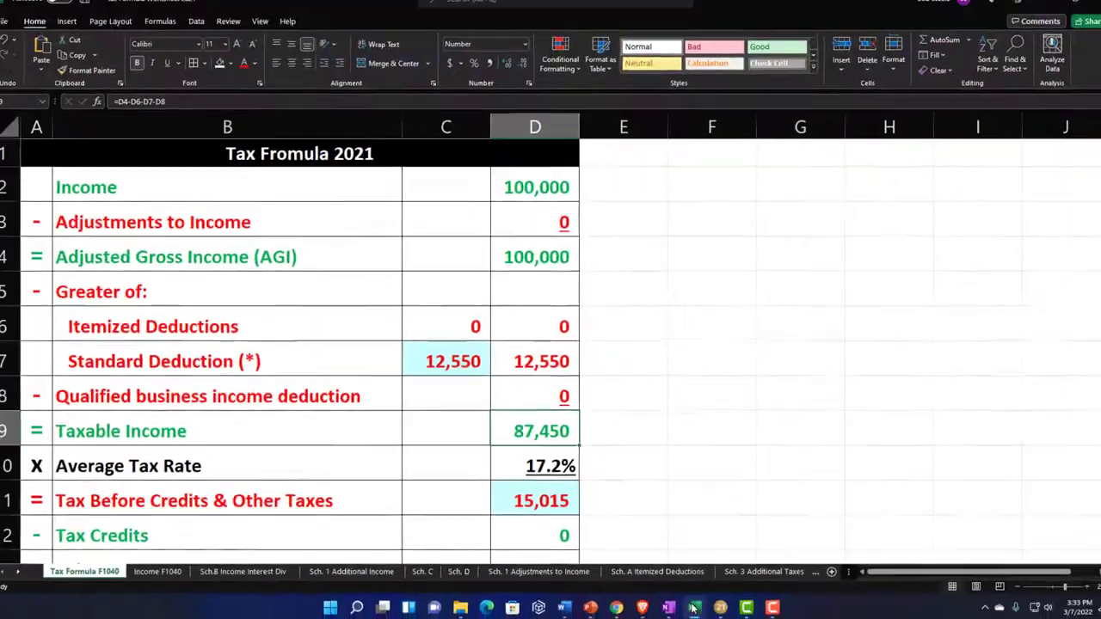
Step: Show Form 1040 page 2 in Lacerte at line 24, total tax 15,015
left_click(654, 609)
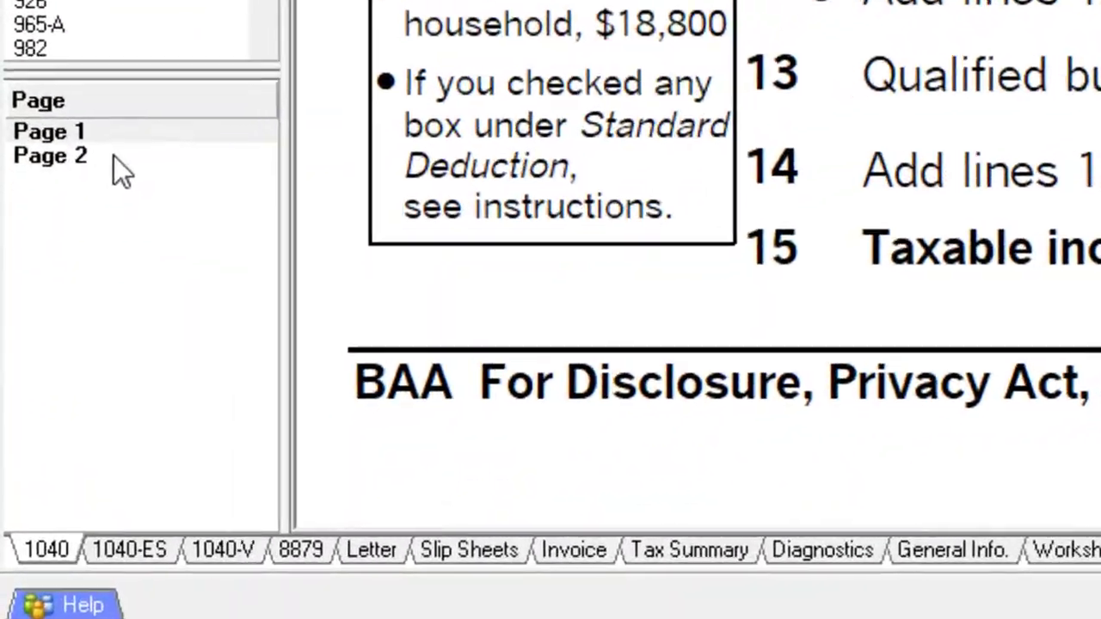
left_click(39, 331)
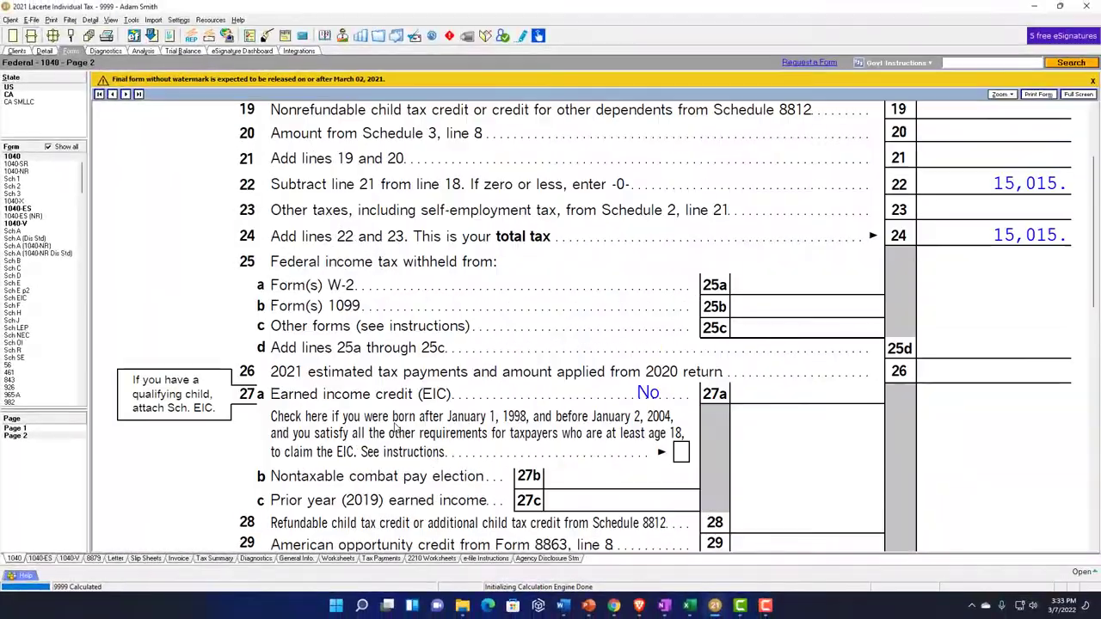
scroll(396, 428, "up", 3)
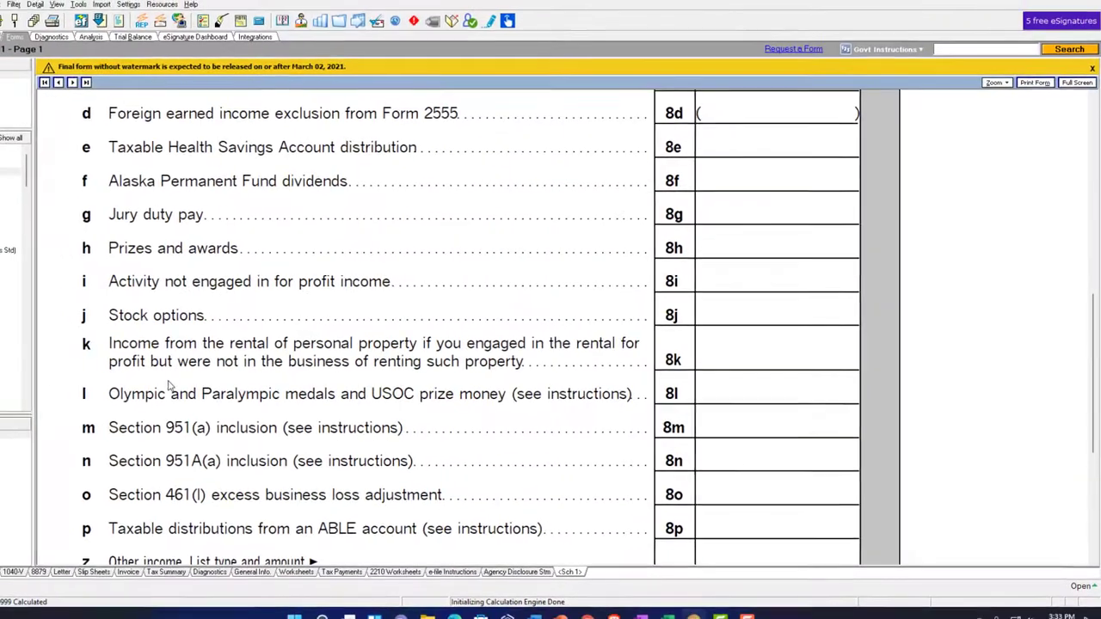
Step: Scroll Schedule 1 to the other income lines 8a–8l, including jury duty pay
scroll(169, 386, "up", 8)
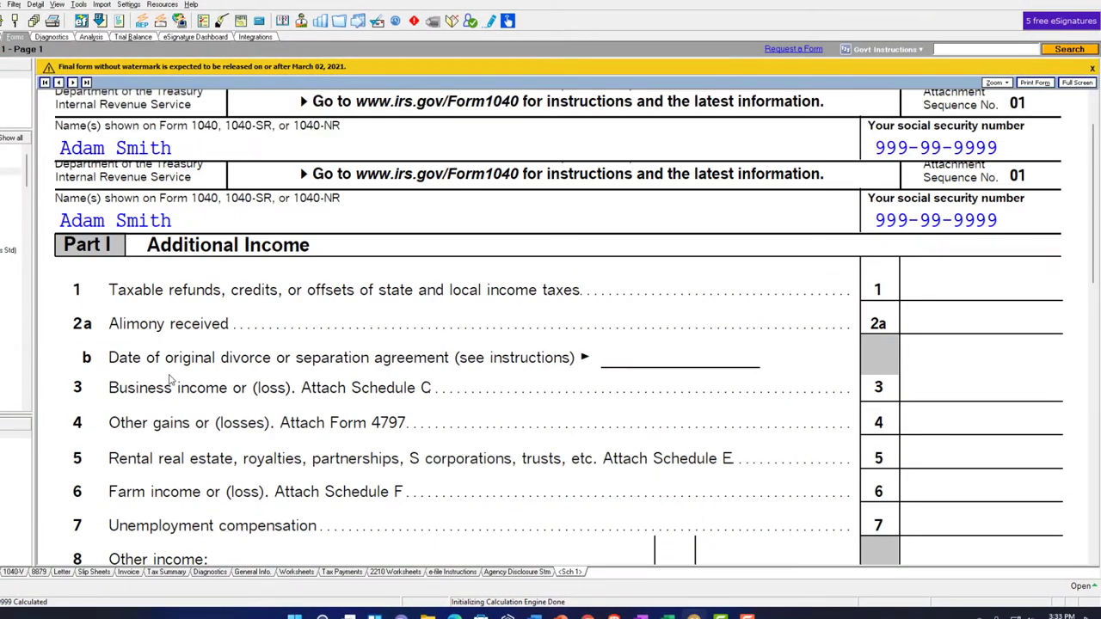
scroll(126, 243, "down", 5)
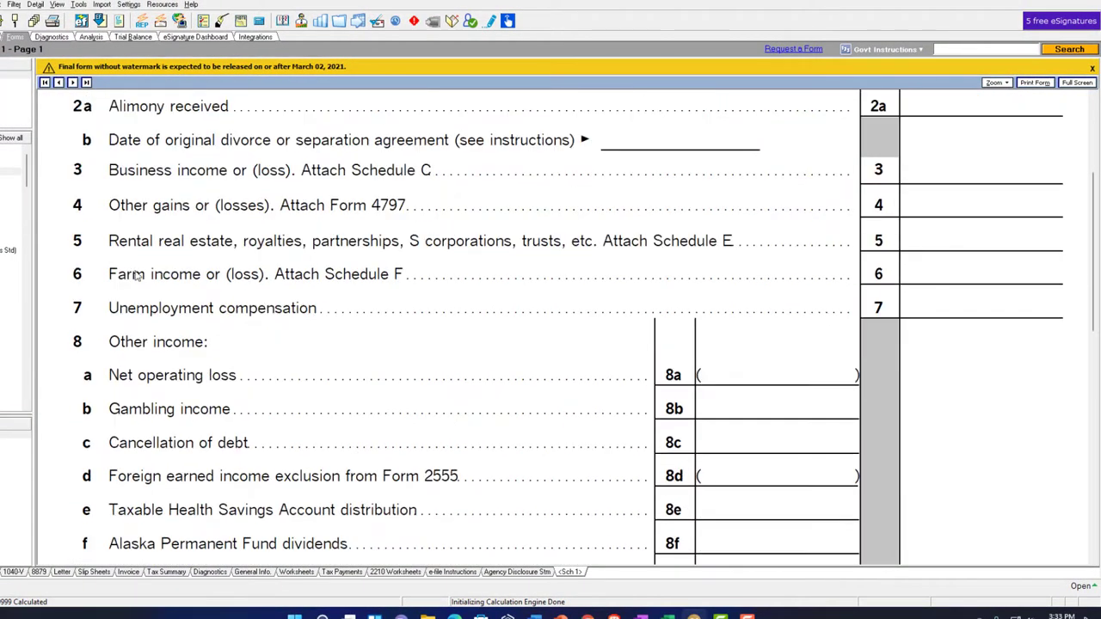
scroll(108, 351, "down", 3)
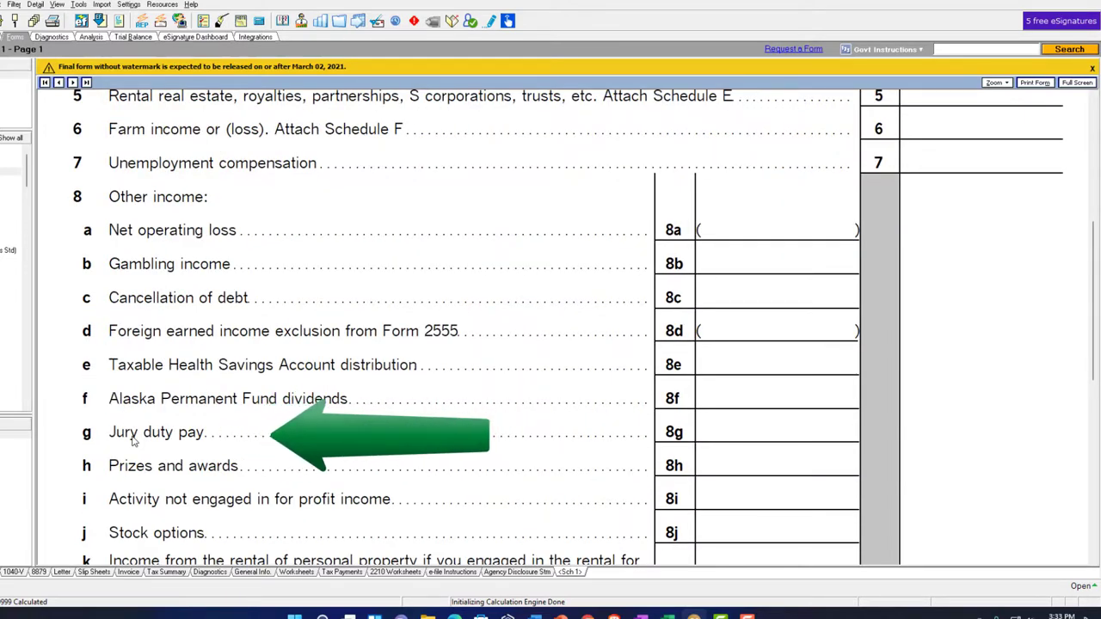
scroll(132, 441, "down", 2)
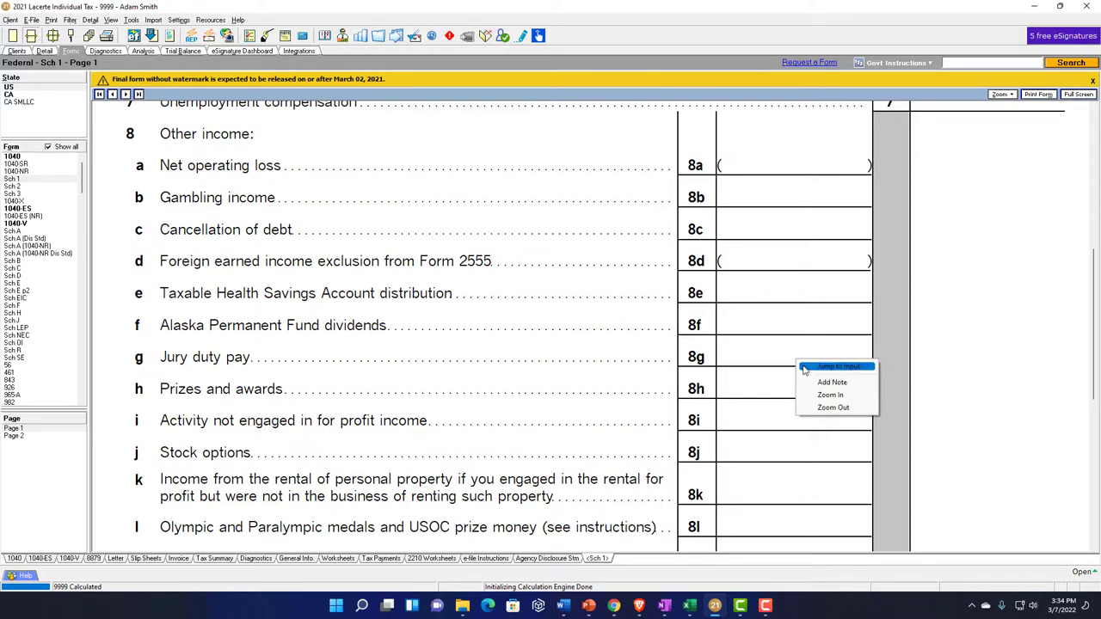
Step: Enter 250 as jury duty pay for Schedule 1 line 8g, then go back to Form 1040
left_click(804, 368)
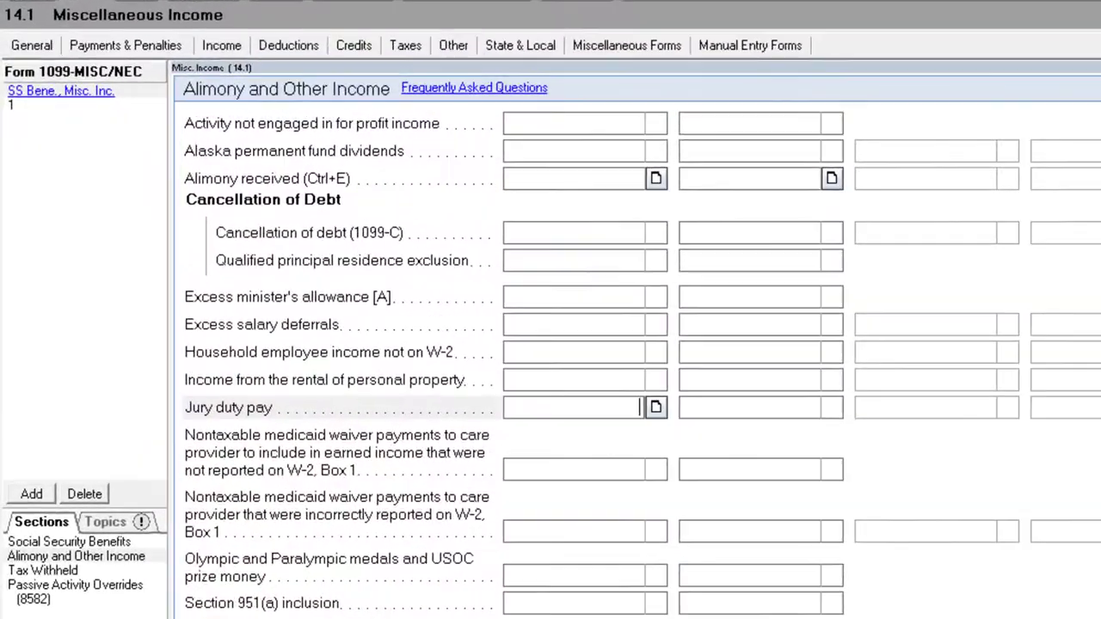
type("250")
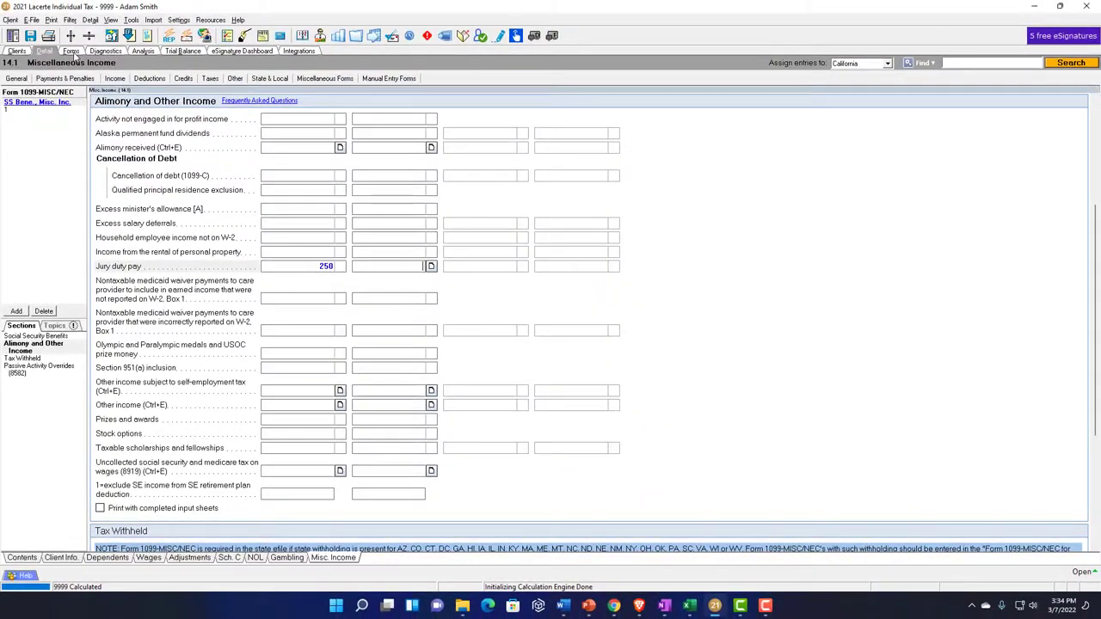
left_click(71, 52)
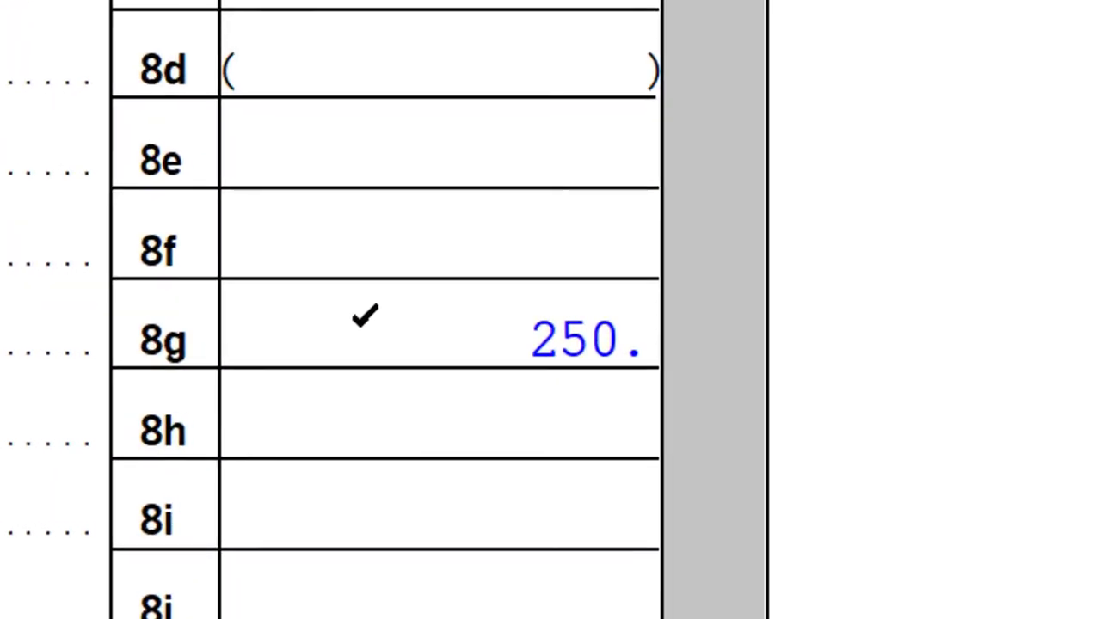
scroll(782, 349, "down", 5)
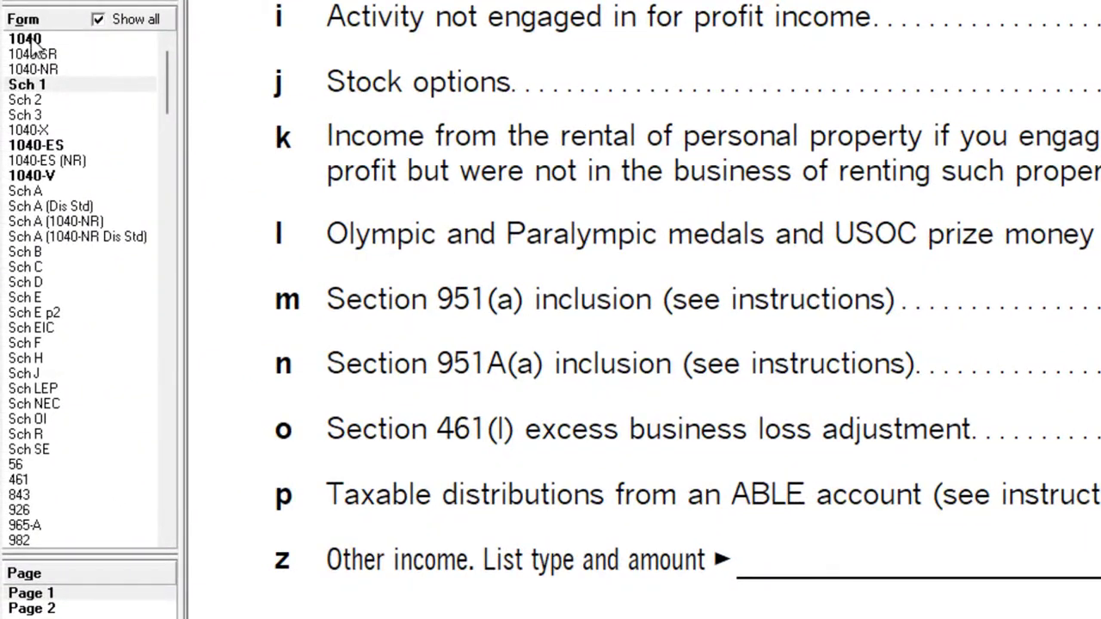
left_click(32, 43)
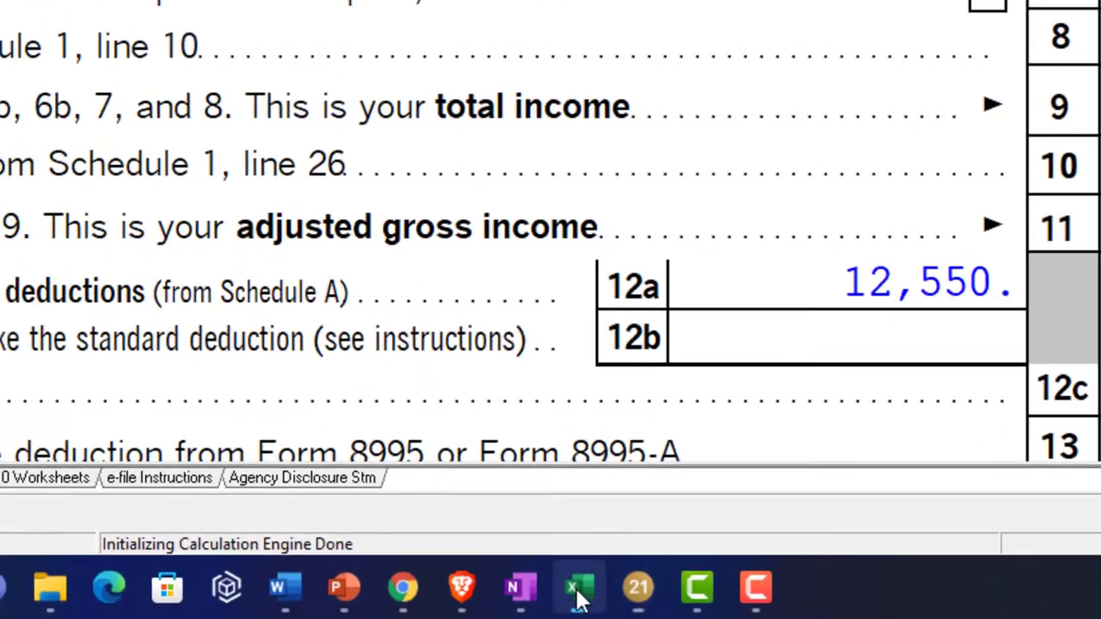
Step: Add 'Jury duty' in A8 and 250 in C8 on the Sch. 1 Additional Income sheet
left_click(578, 594)
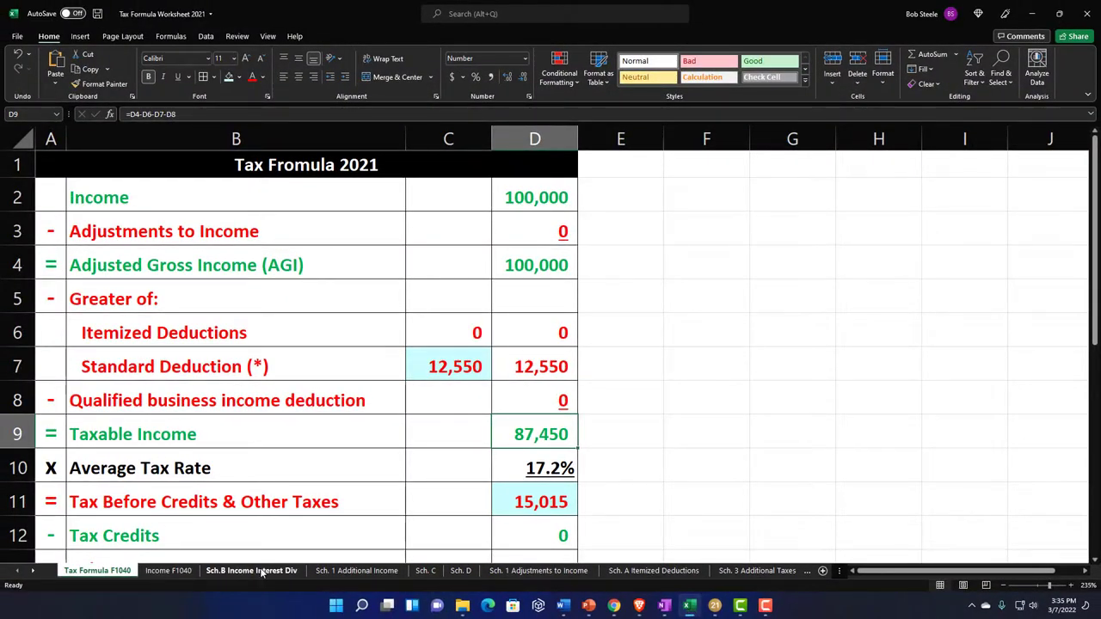
left_click(356, 570)
left_click(149, 351)
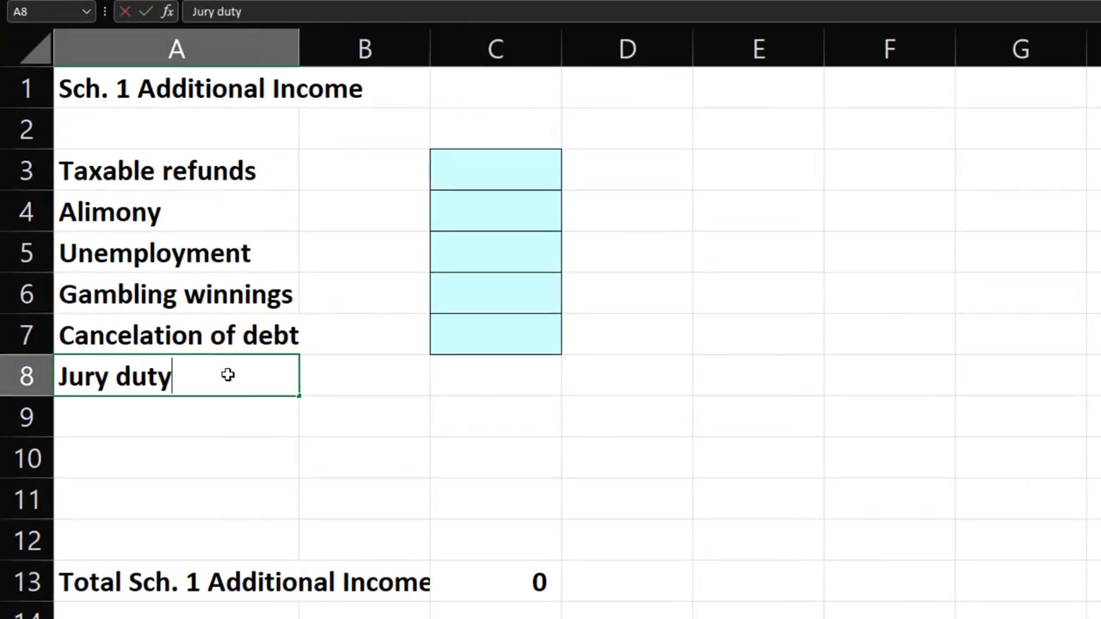
type("Jury duty")
key("Return")
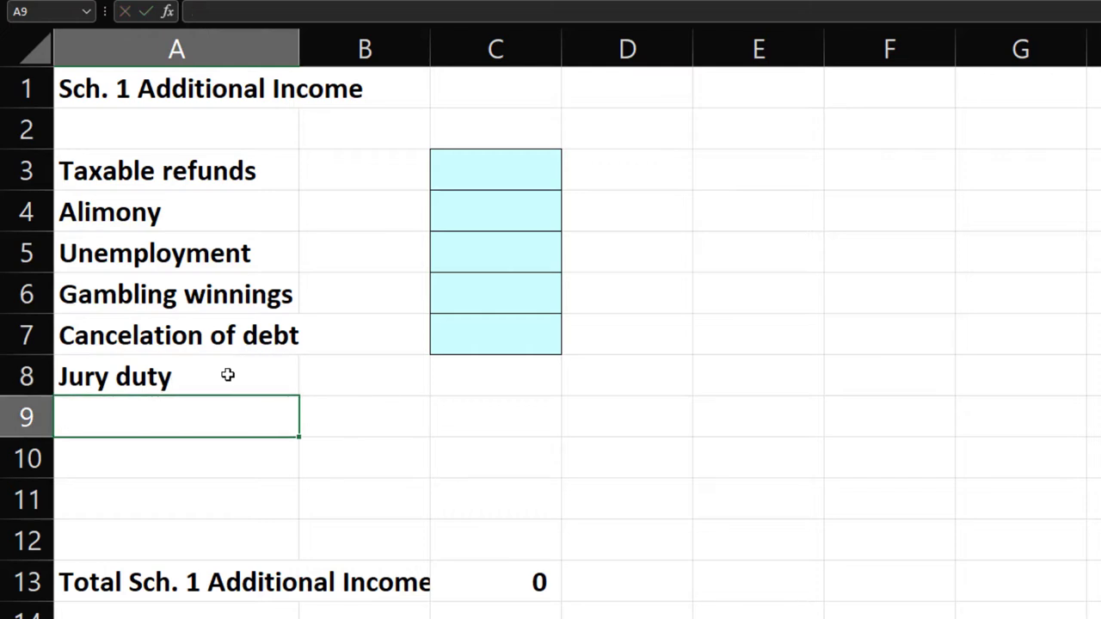
left_click(504, 372)
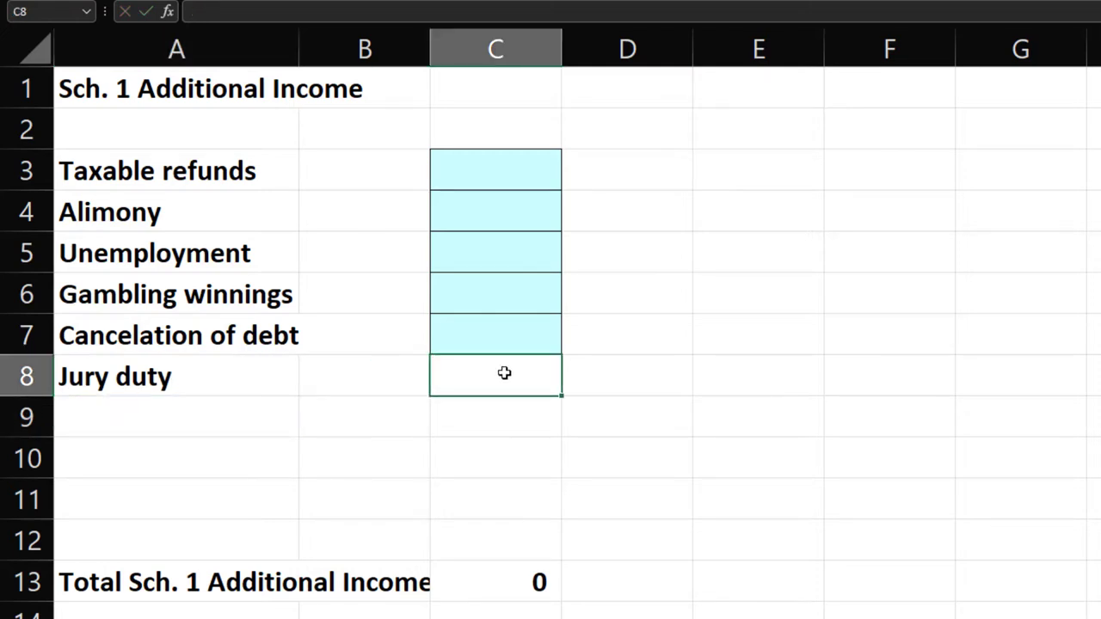
type("250")
key("Return")
Step: Give C8 the cyan input shading and confirm the C13 SUM total covers row 8
left_click(504, 373)
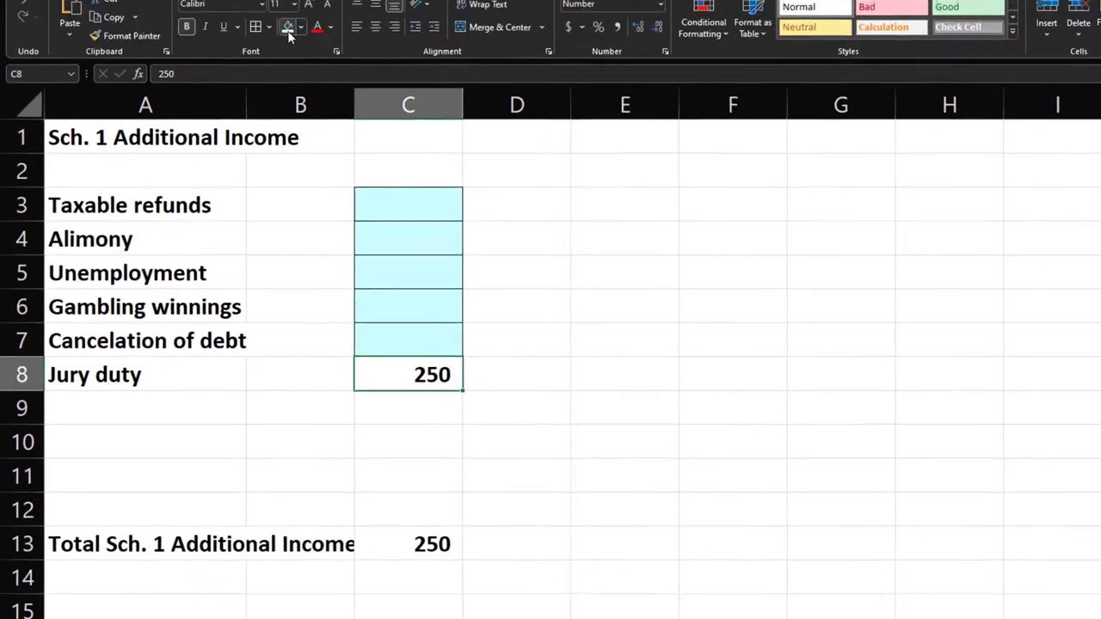
left_click(288, 31)
left_click(349, 387)
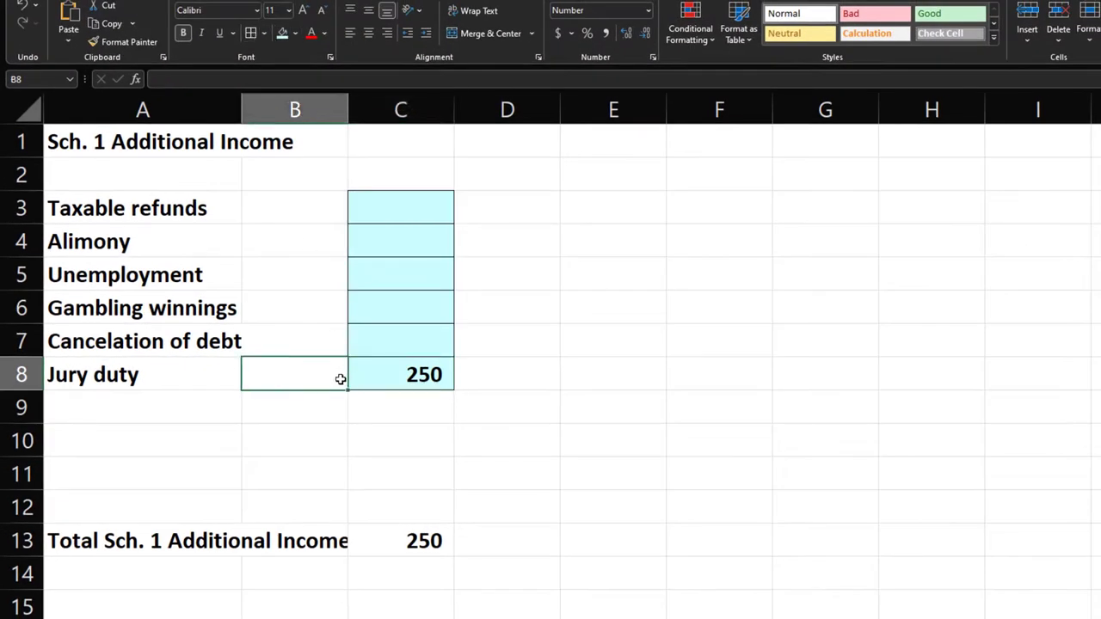
left_click(414, 541)
double_click(414, 542)
key("Return")
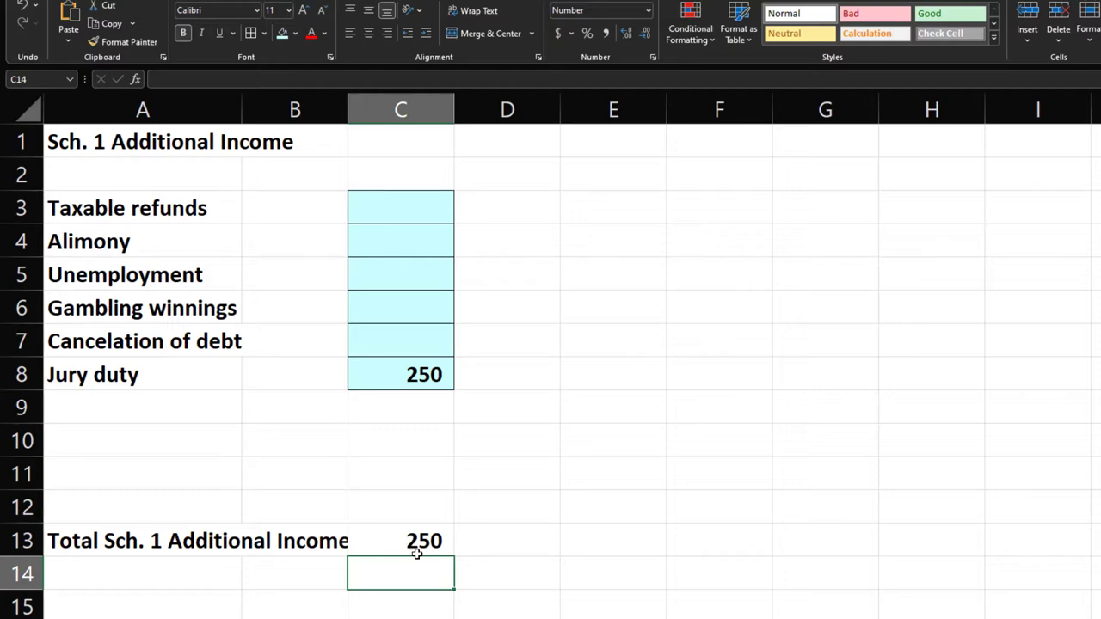
key("Up")
key("Up")
key("Up")
key("Up")
key("Up")
key("Left")
key("Left")
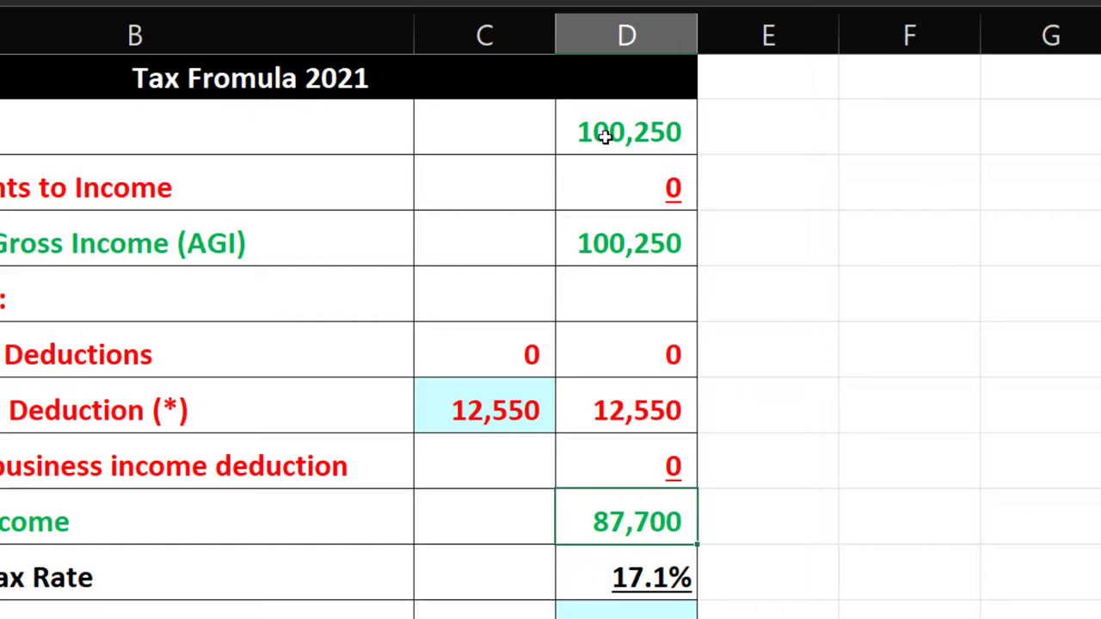
Step: Verify the worksheet's income 100,250, standard deduction 12,550 and taxable income 87,700
left_click(643, 123)
left_click(488, 311)
left_click(656, 510)
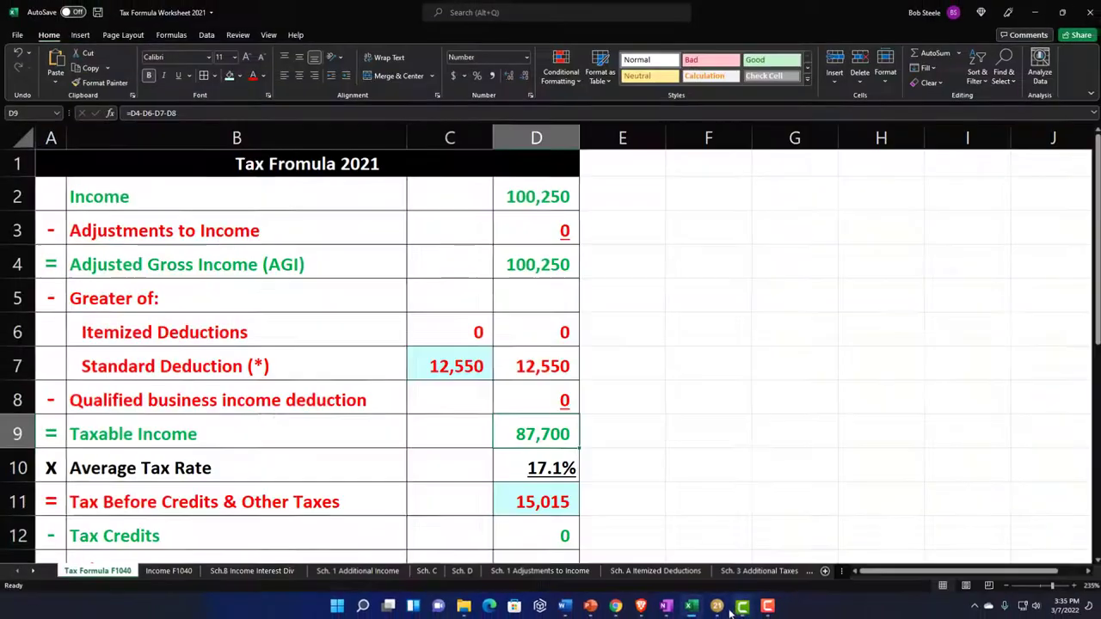
Step: Enter Form 1040's 15,075 tax as Tax Before Credits & Other Taxes in D11
left_click(715, 607)
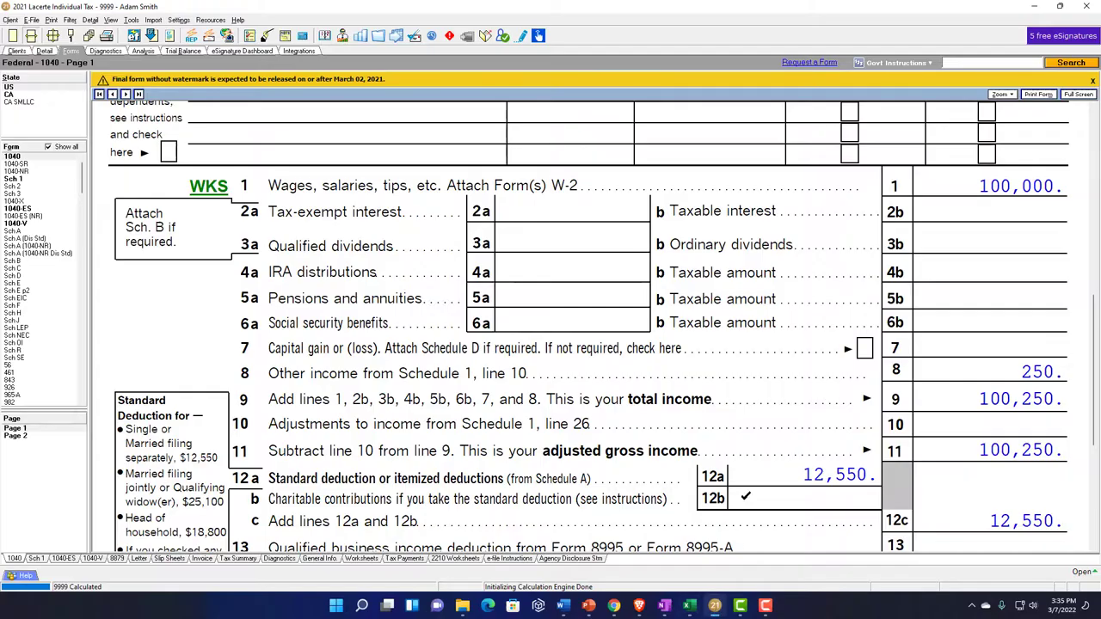
scroll(550, 327, "down", 3)
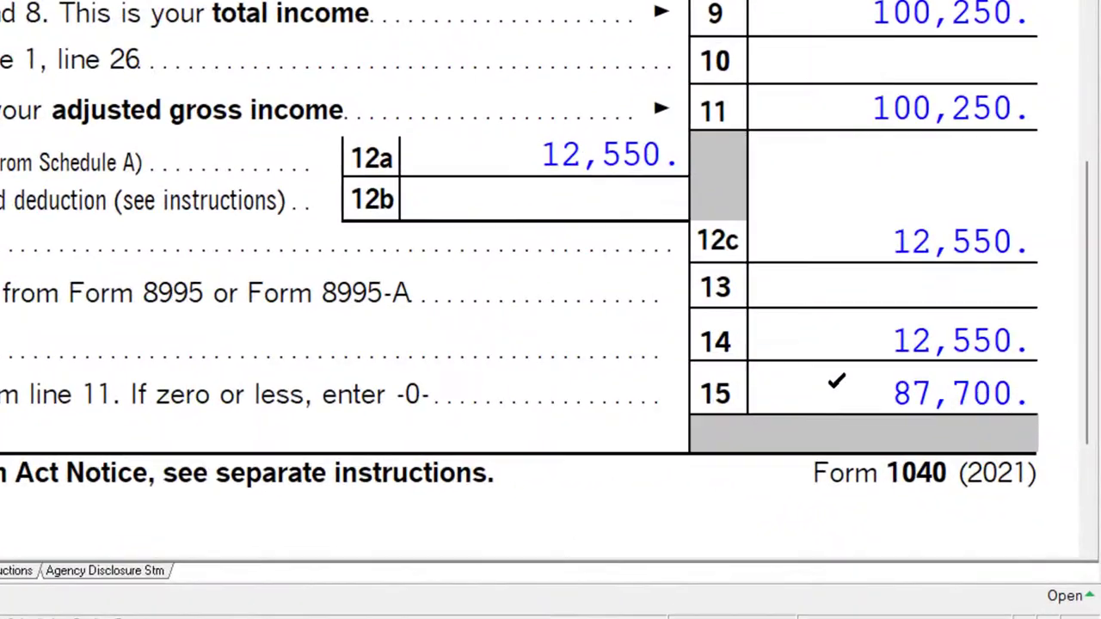
left_click(290, 607)
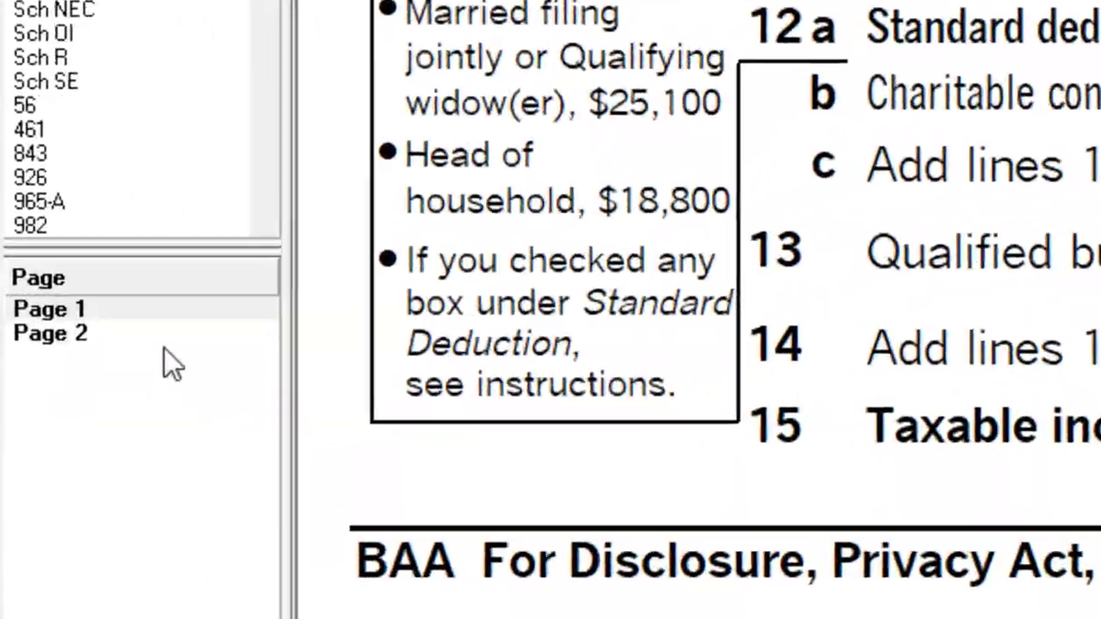
left_click(169, 357)
scroll(684, 348, "up", 5)
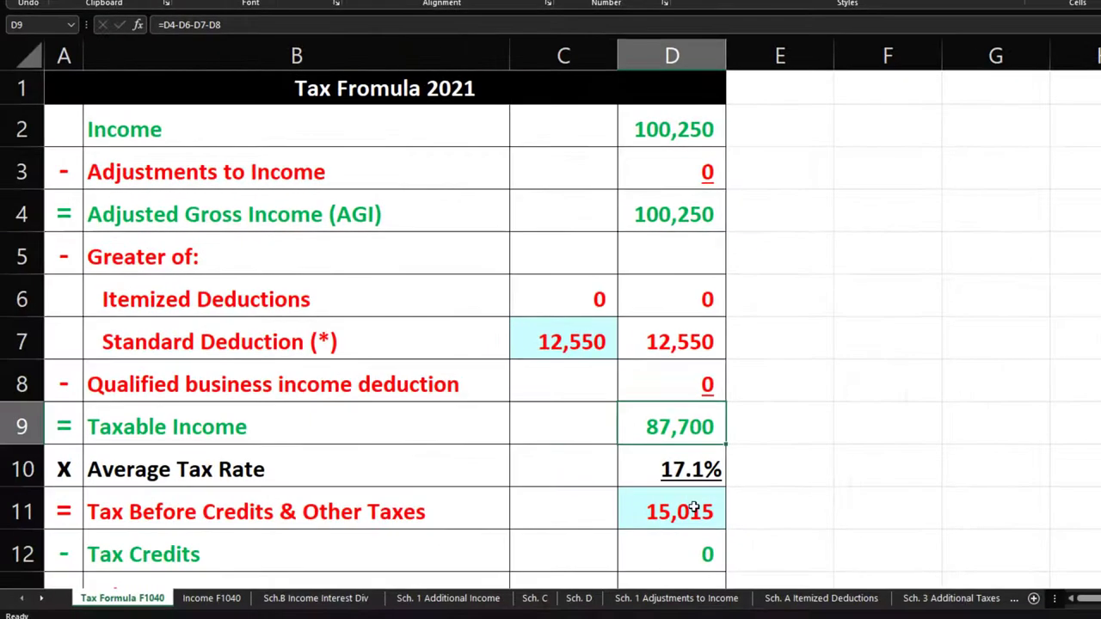
type("15075")
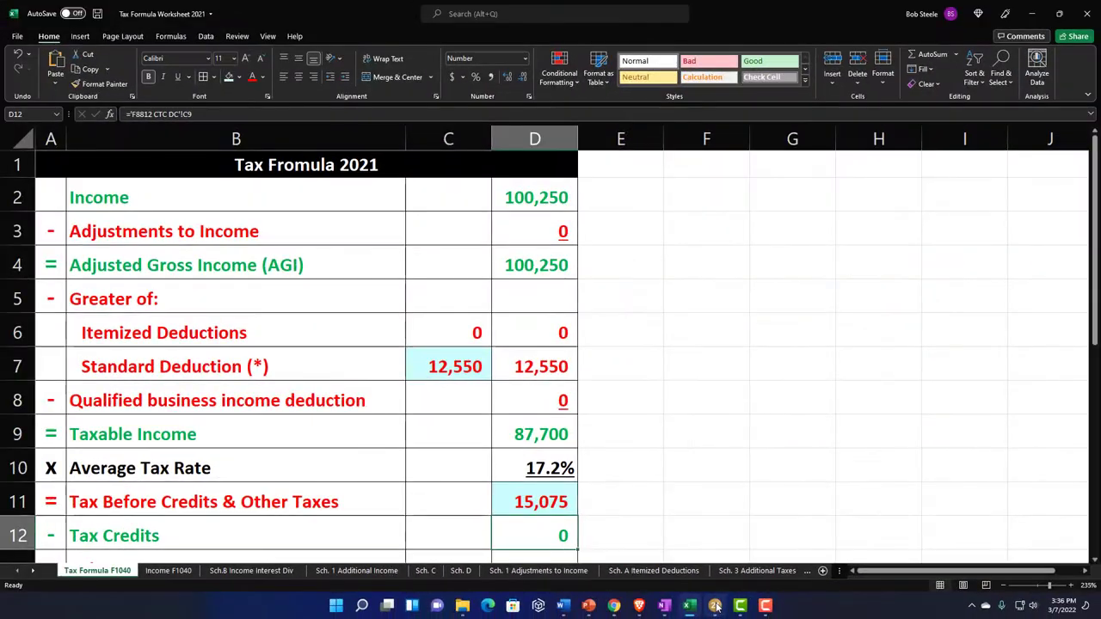
Step: Return to Lacerte's Schedule 1 page 1 and show line 8 items, including 8h prizes and awards
left_click(714, 607)
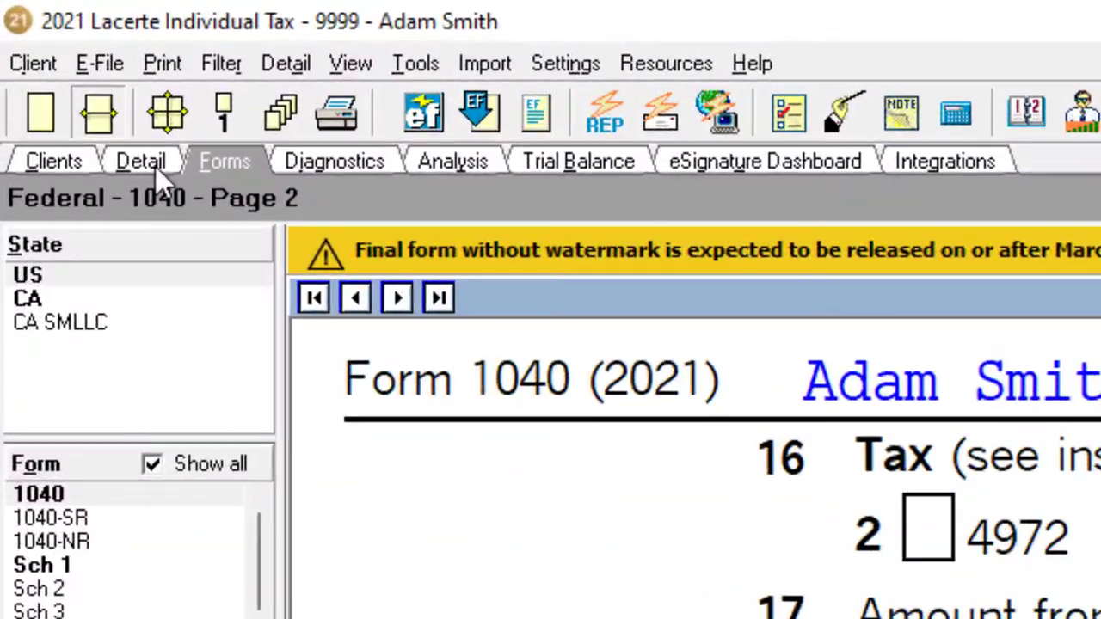
left_click(44, 51)
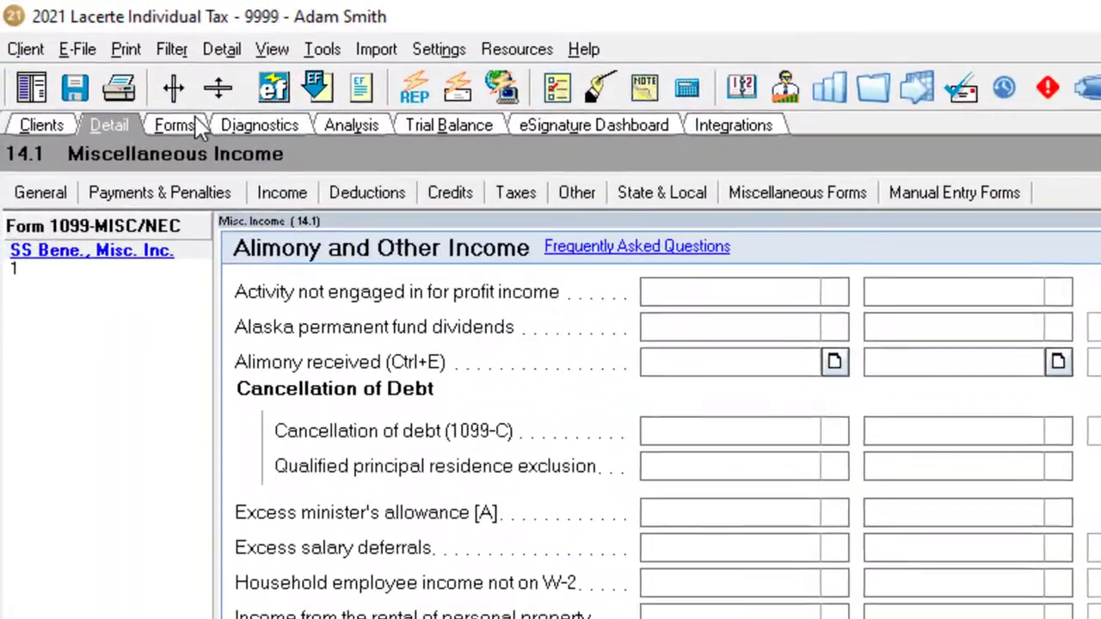
left_click(70, 51)
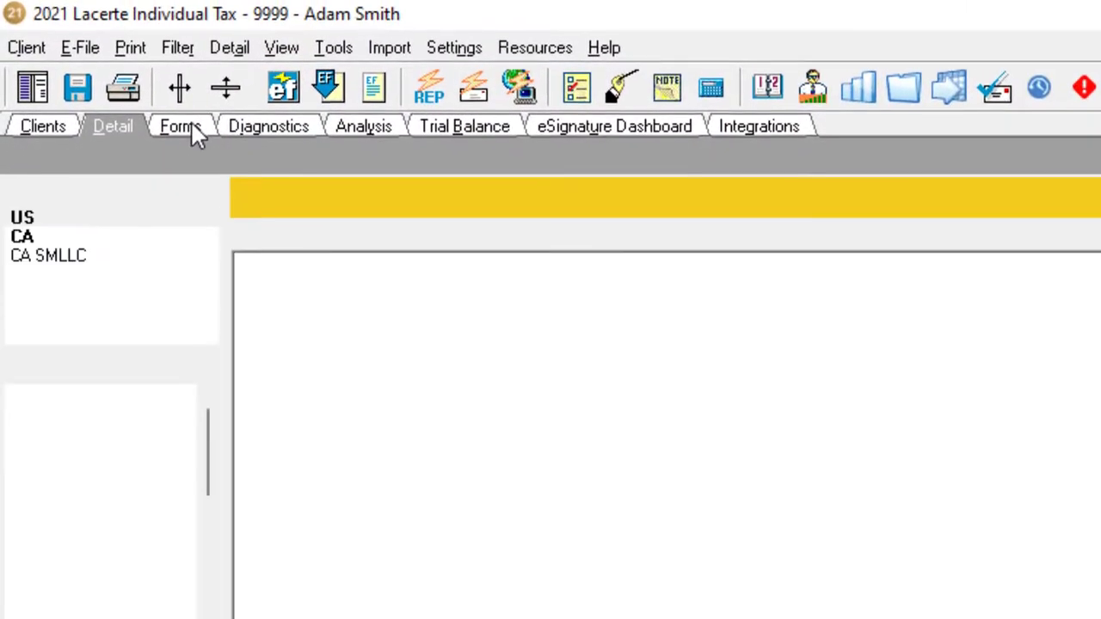
left_click(61, 158)
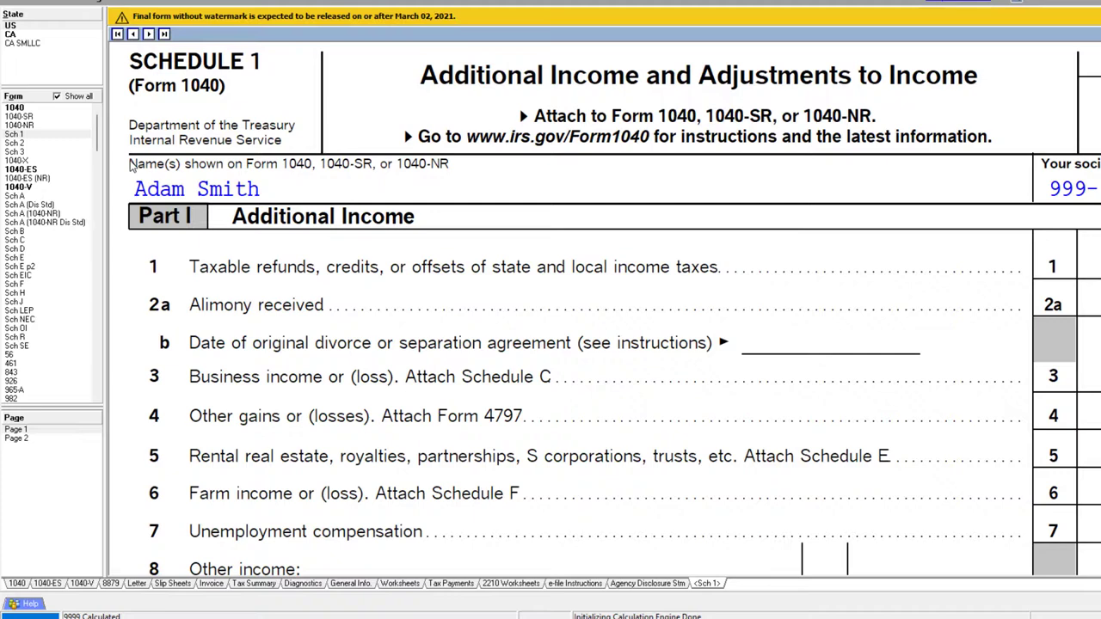
scroll(131, 165, "down", 5)
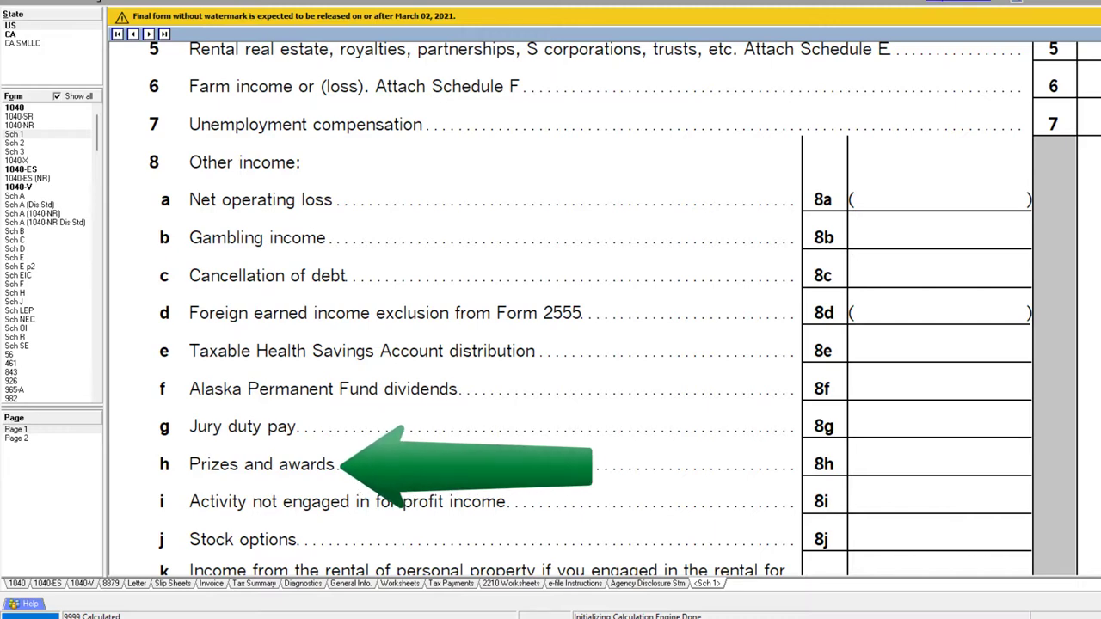
scroll(402, 467, "down", 2)
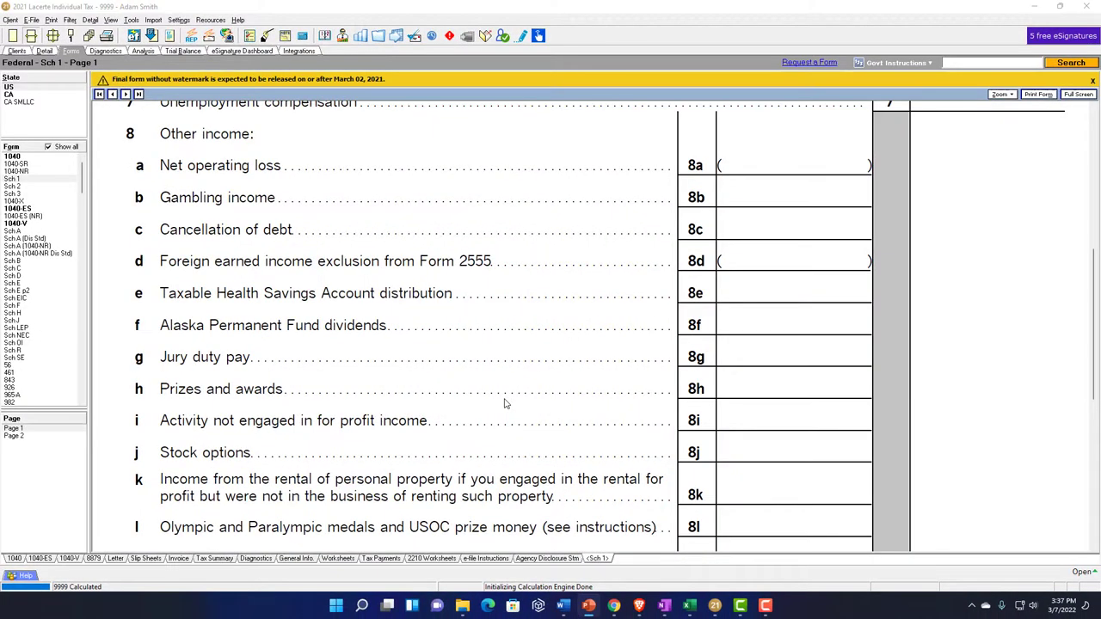
scroll(505, 404, "down", 2)
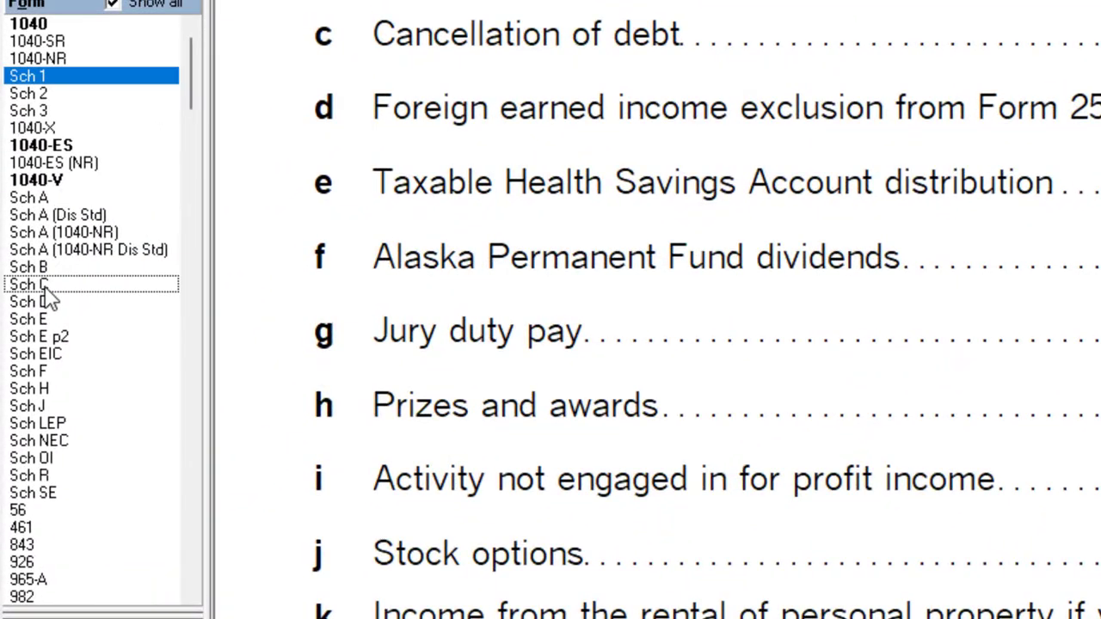
Step: Open Schedule C and review its blank Part I income and Part II expense lines 8–27
left_click(12, 269)
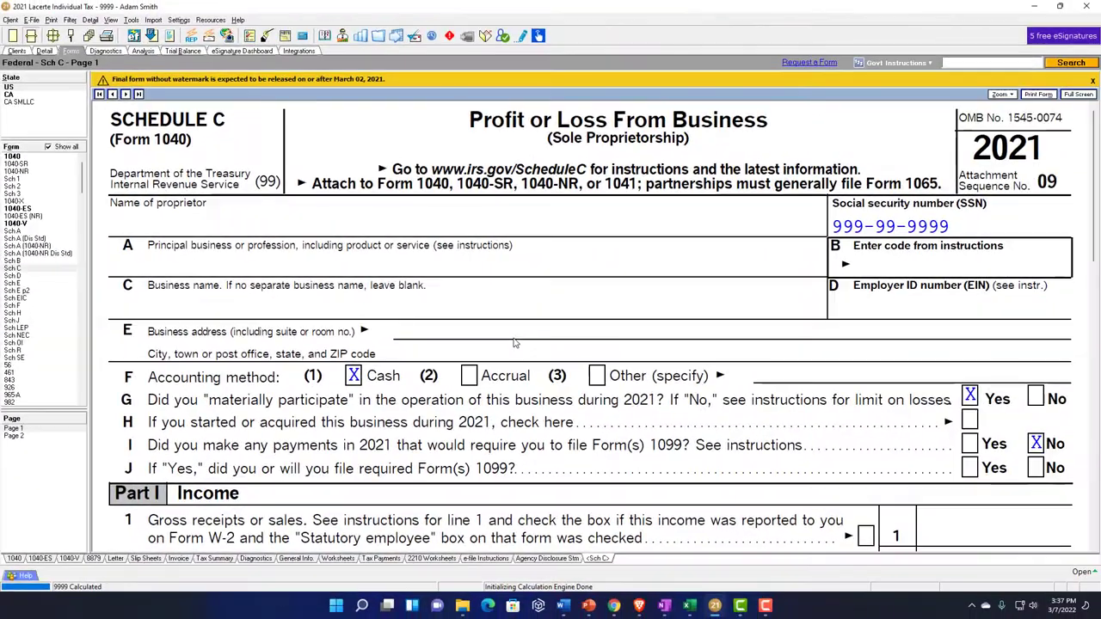
scroll(514, 342, "down", 5)
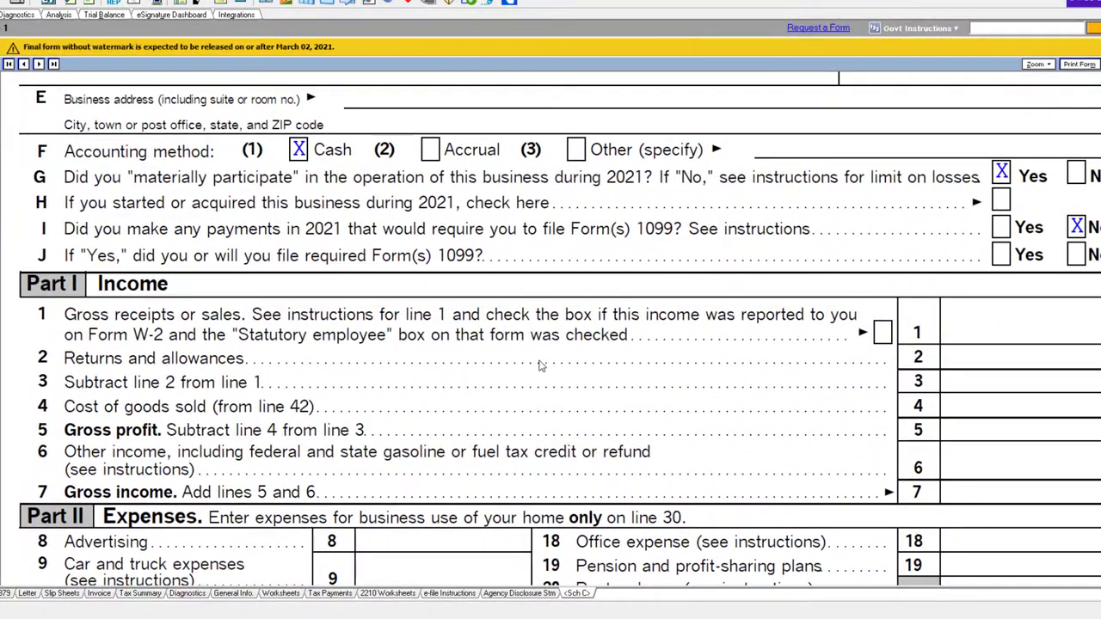
scroll(564, 375, "up", 6)
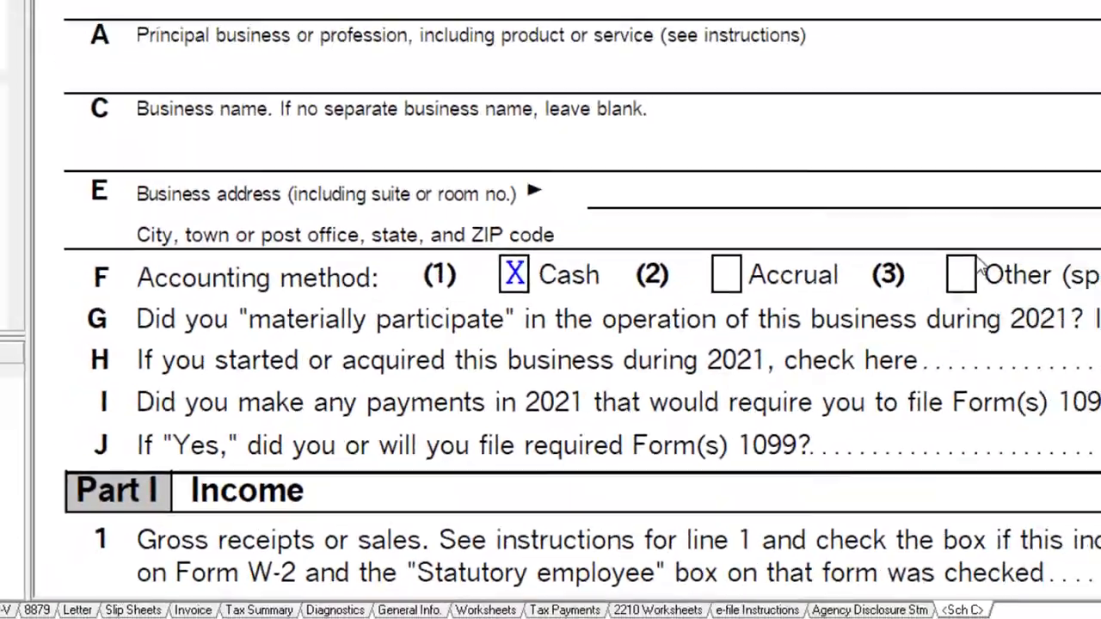
scroll(605, 371, "down", 10)
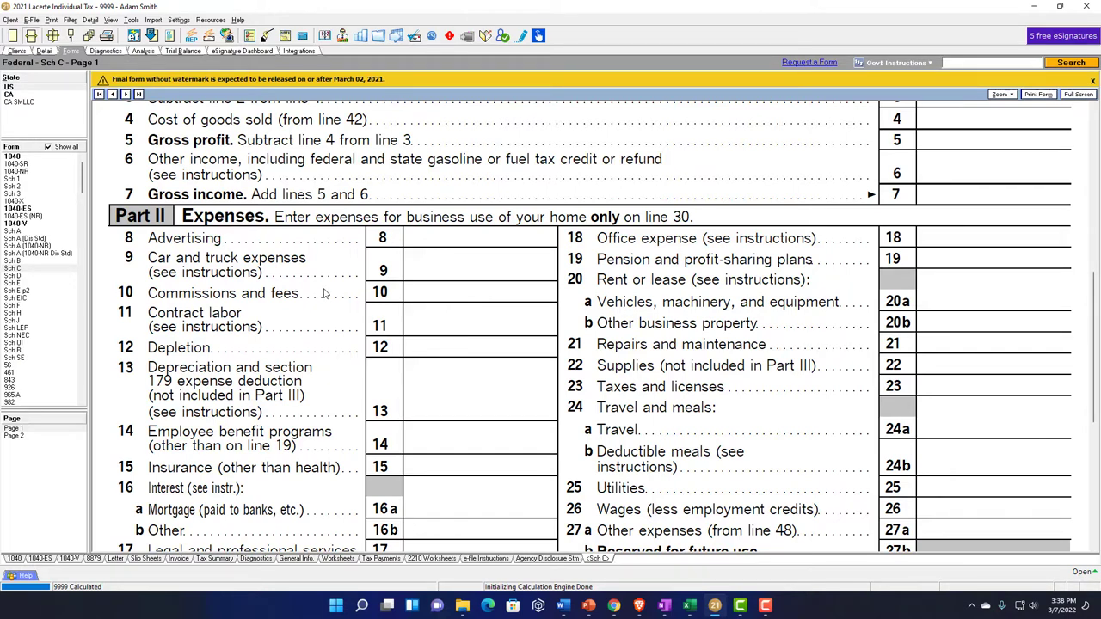
Step: Enter 1,000 gross receipts on the 16 Business Income (Sch. C) screen and view Schedule C
left_click(44, 50)
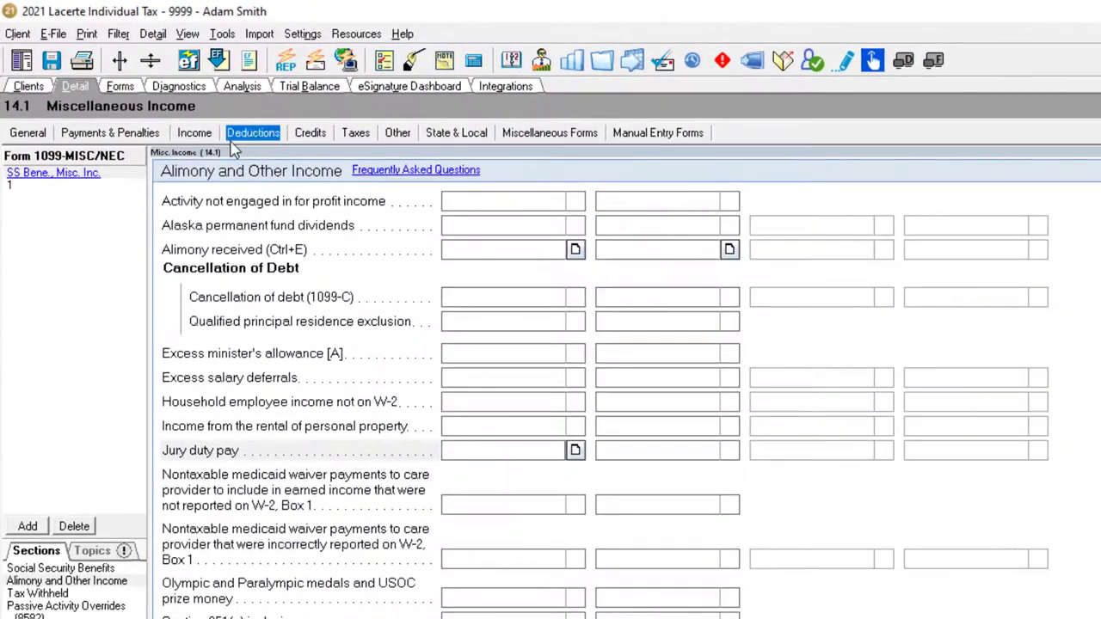
left_click(115, 78)
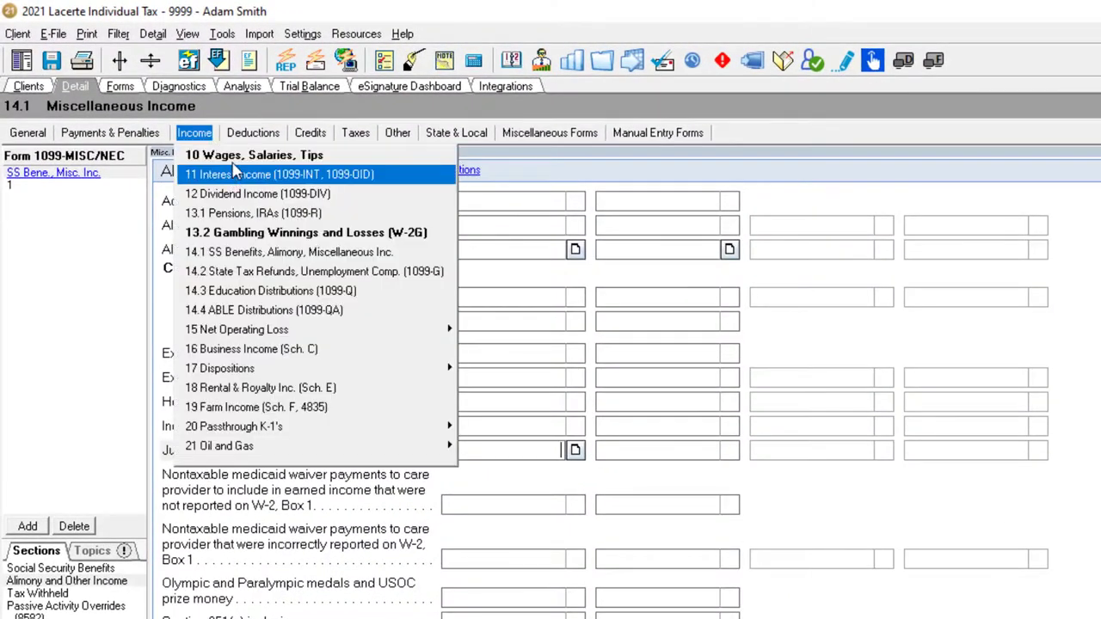
left_click(235, 159)
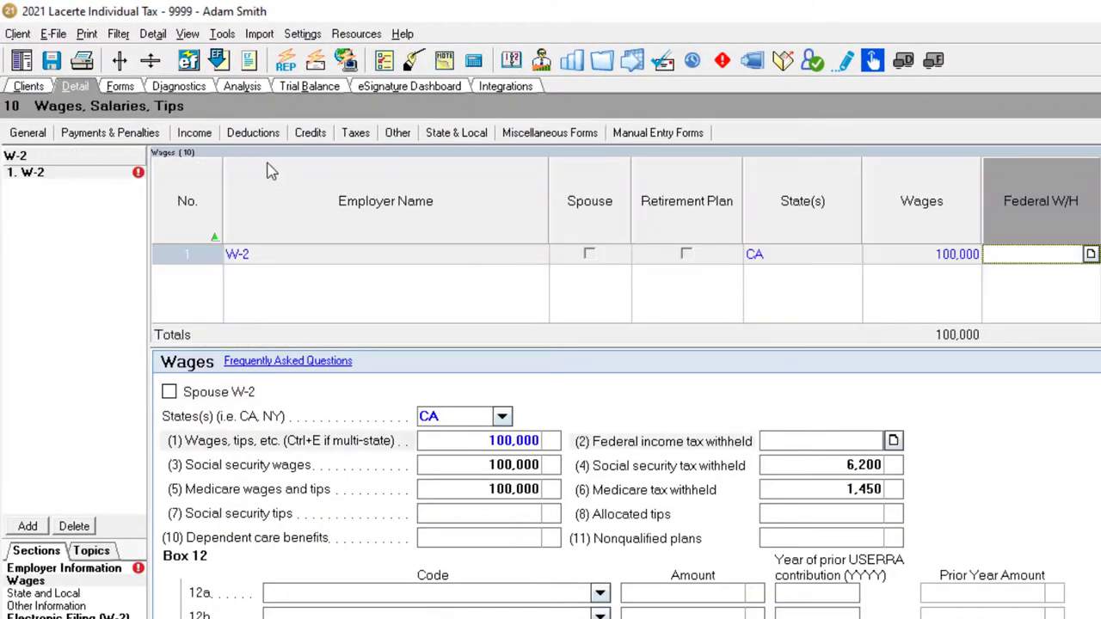
left_click(194, 133)
left_click(237, 356)
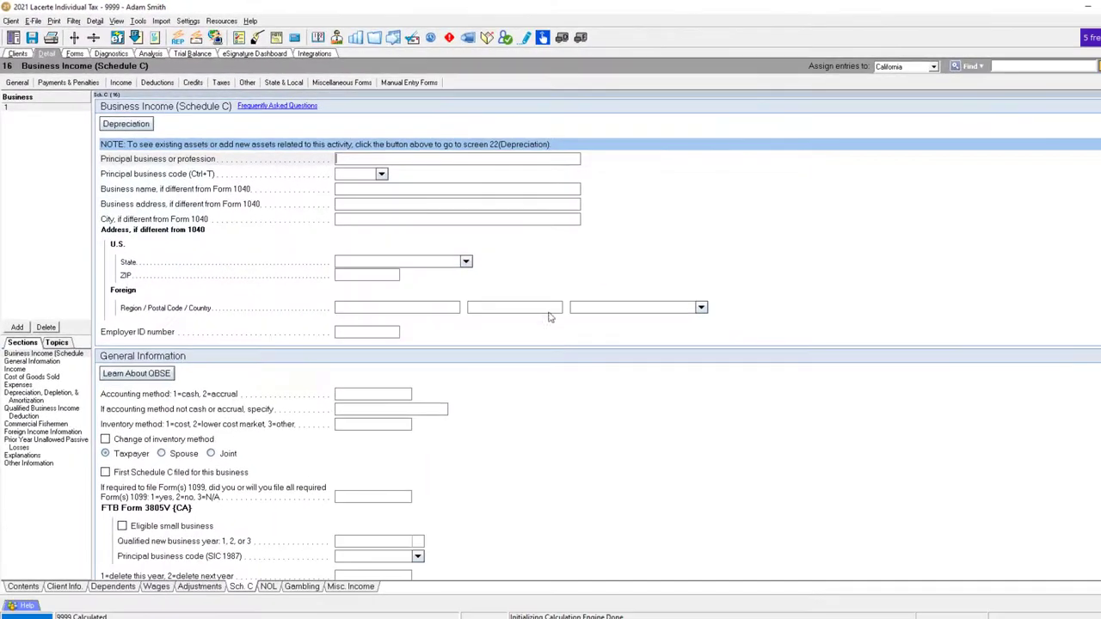
scroll(460, 395, "down", 5)
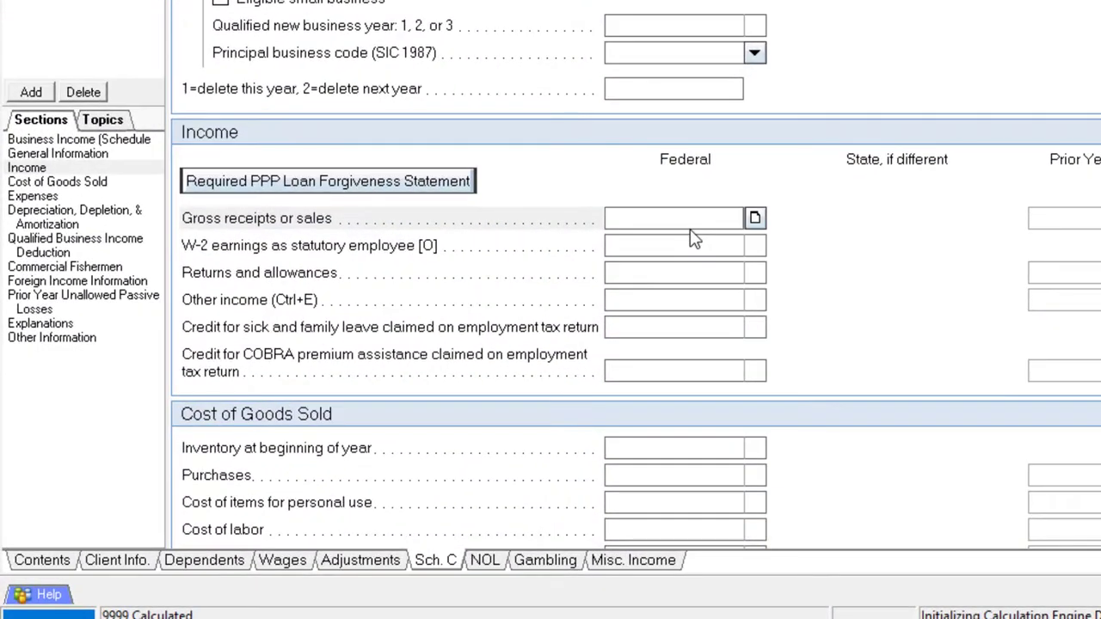
type("1,000")
key("Tab")
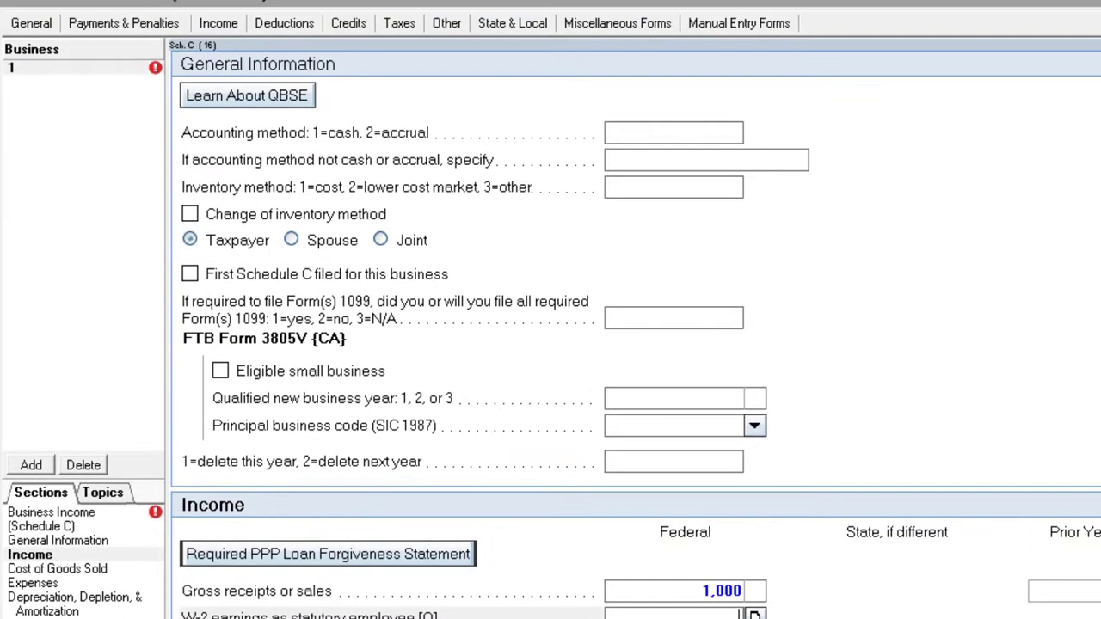
key("ctrl+f")
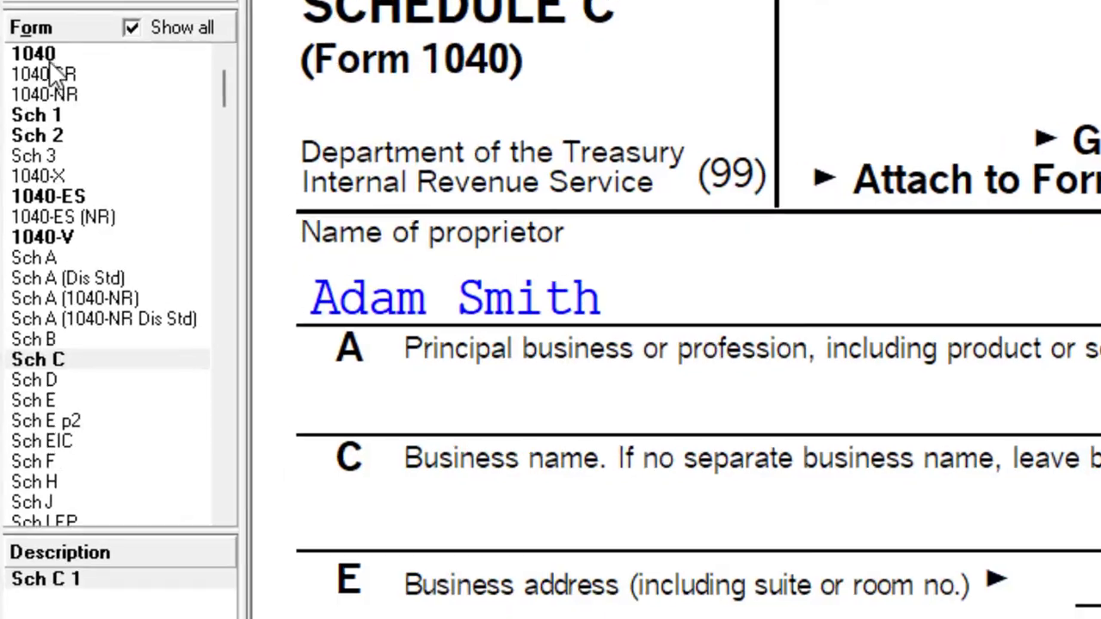
Step: Check Form 1040 lines 8–13 for 1,000 other income and review Schedule C's income lines
left_click(16, 136)
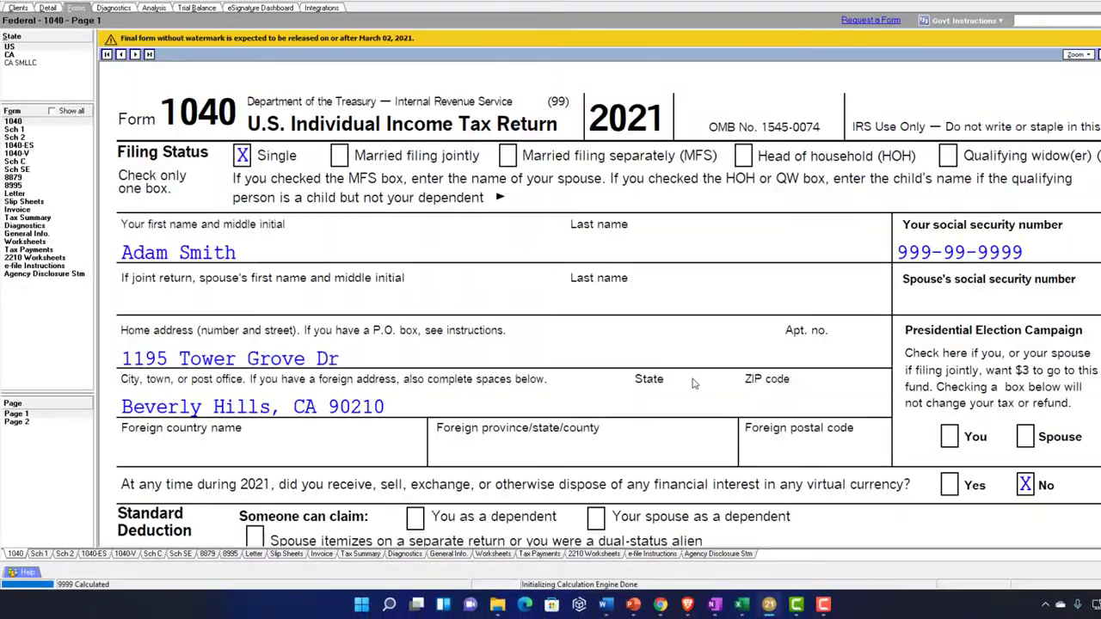
scroll(698, 387, "down", 7)
scroll(699, 387, "down", 3)
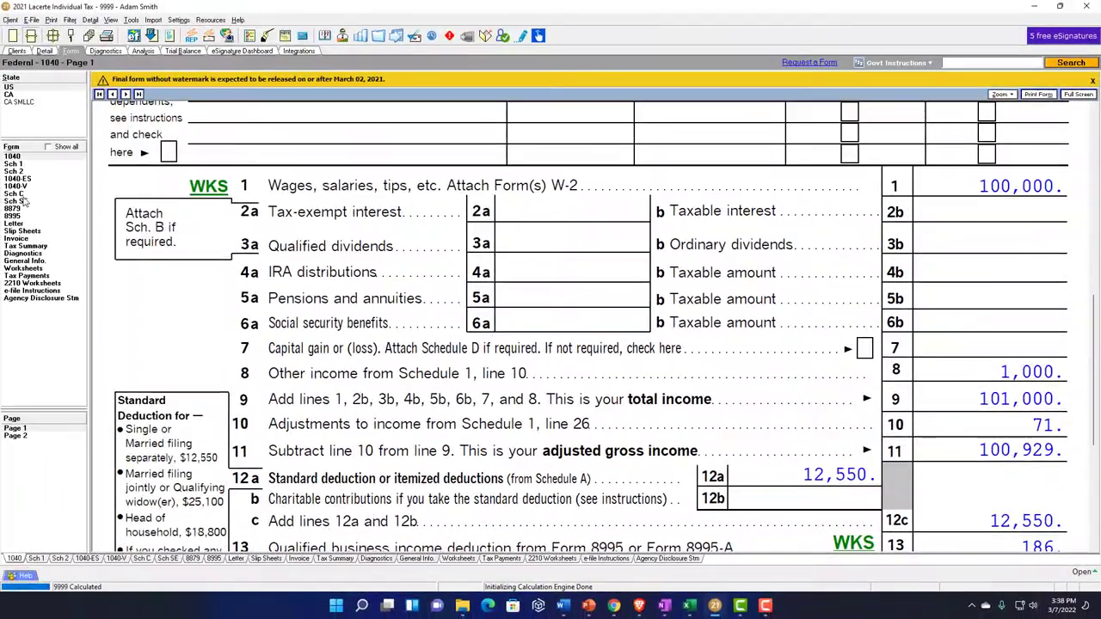
left_click(23, 196)
scroll(762, 448, "down", 5)
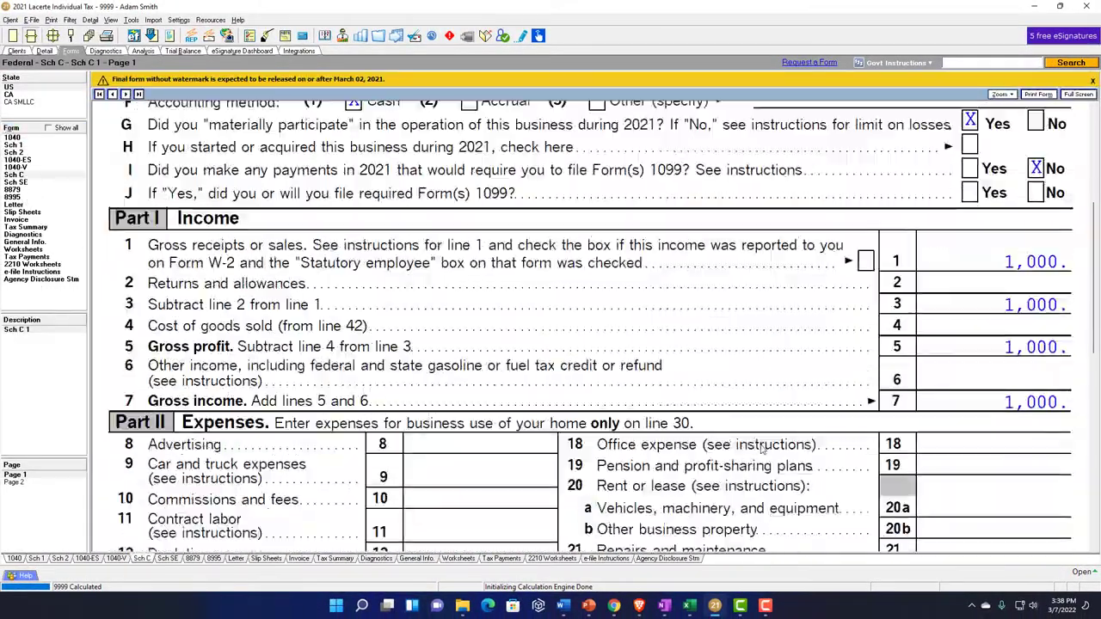
scroll(760, 449, "down", 4)
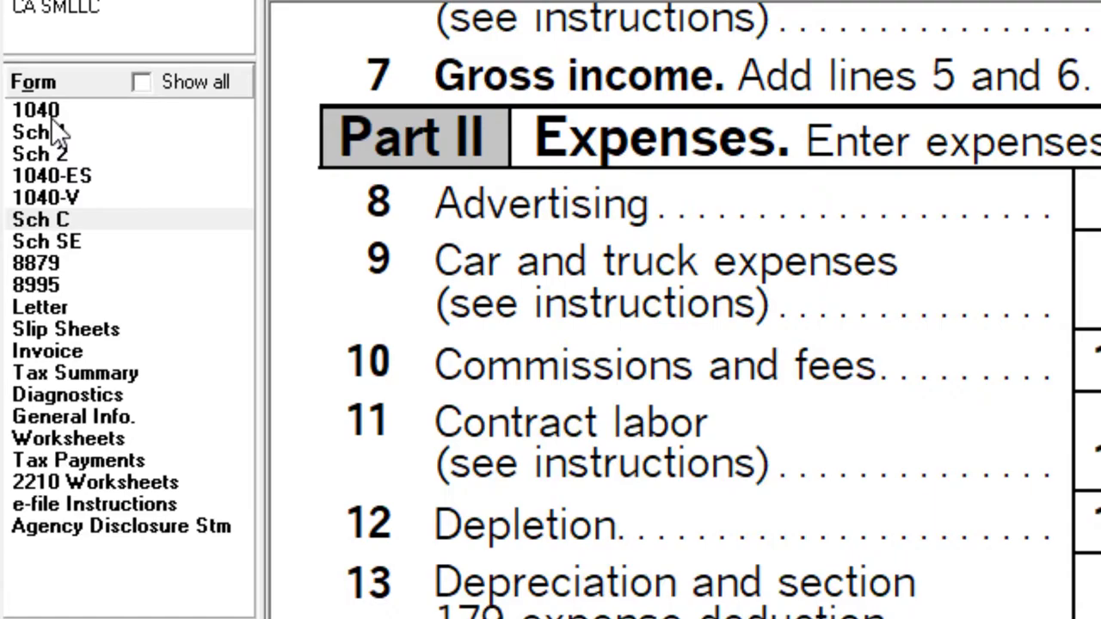
Step: Show Form 1040 page 2 with AGI 100,929, taxable income 88,193 and total tax 15,325
left_click(46, 109)
scroll(722, 422, "down", 5)
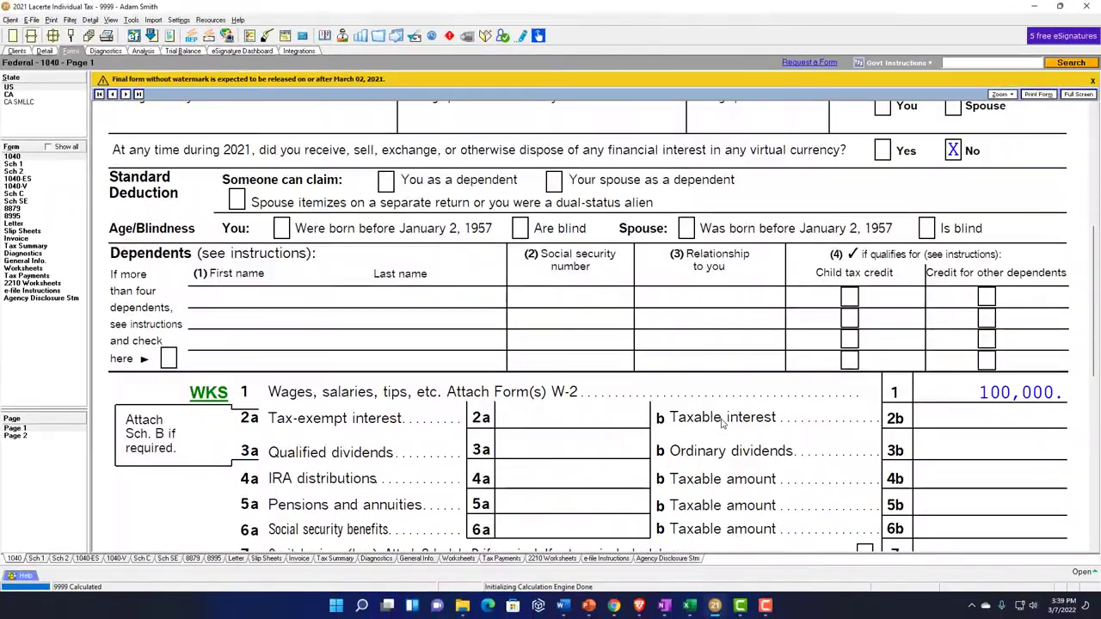
scroll(723, 422, "down", 4)
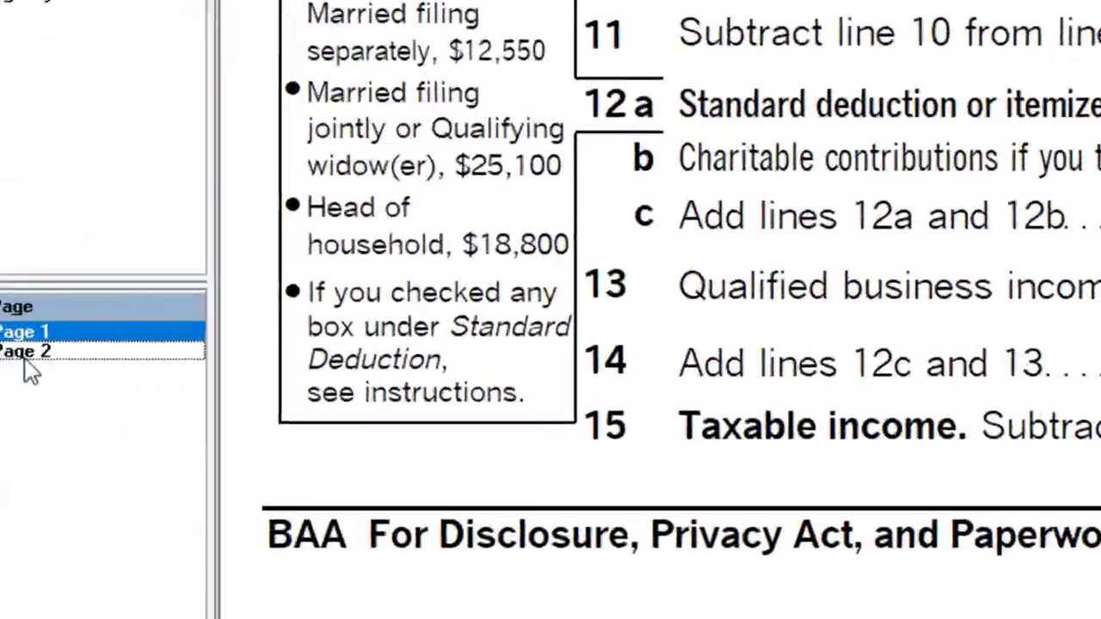
left_click(26, 354)
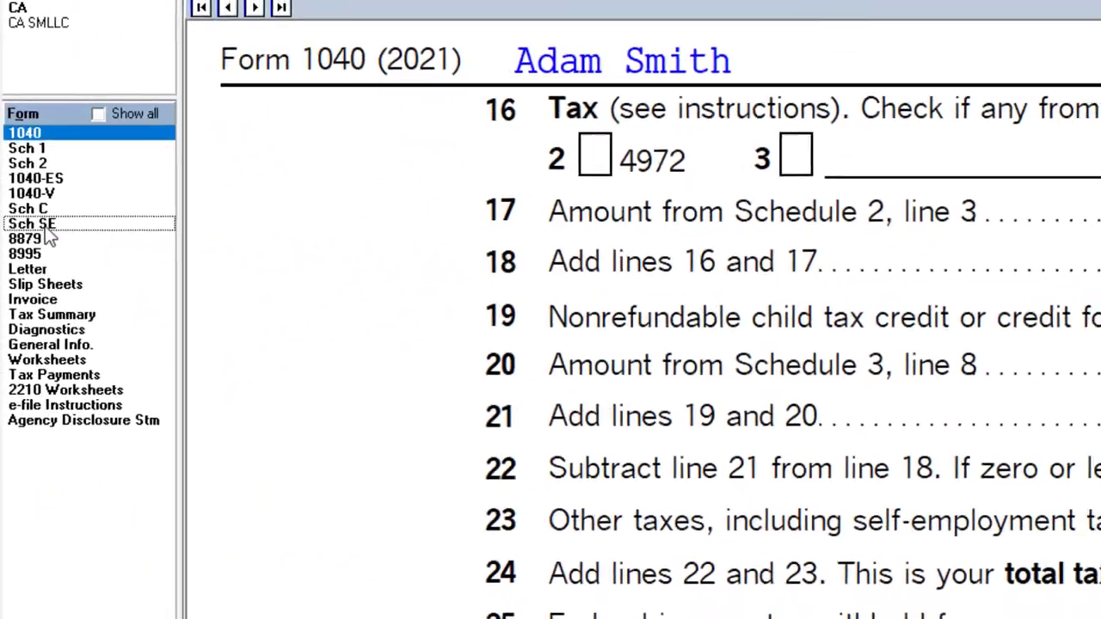
Step: Open Schedule SE, Self-Employment Tax, with 1,000 net profit on lines 2 and 3
left_click(45, 227)
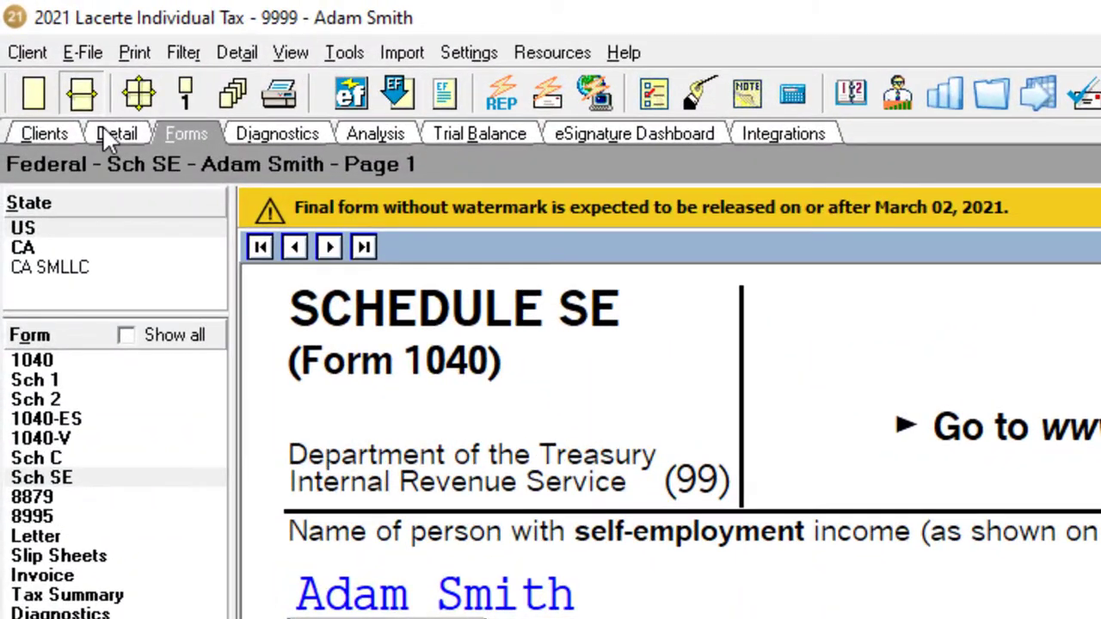
Step: Enter a 3,000 Accounting expense on the Schedule C detail screen
left_click(44, 51)
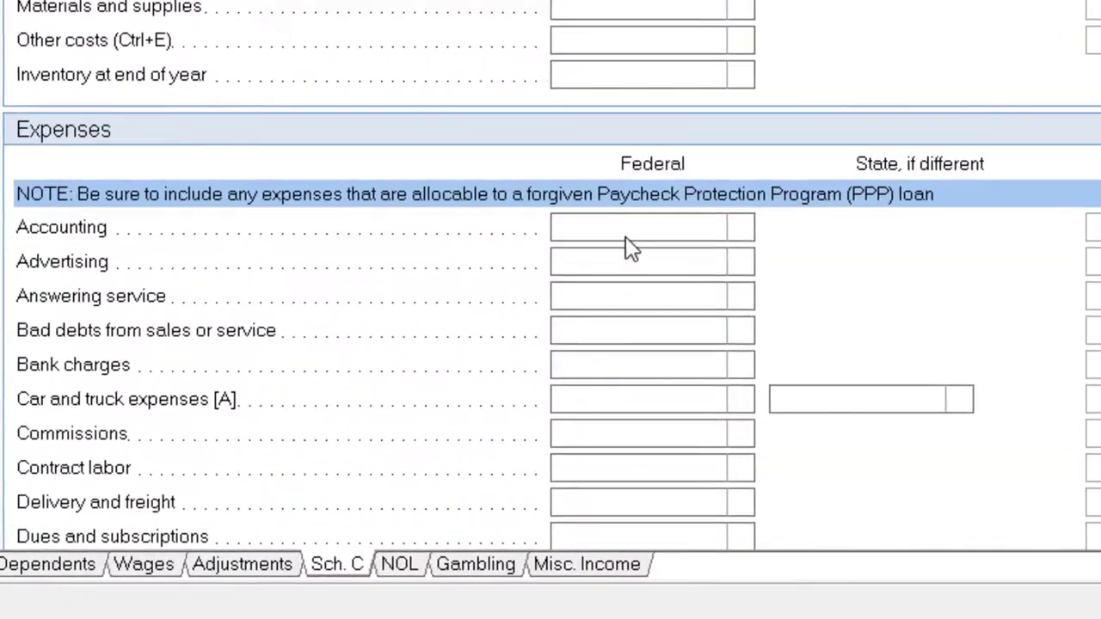
left_click(626, 239)
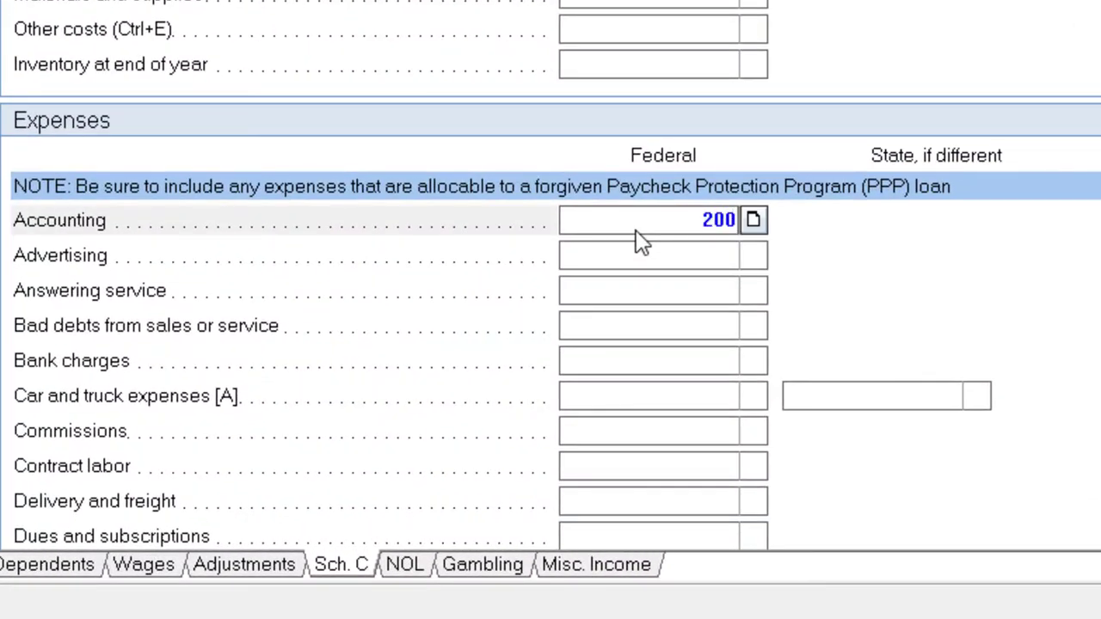
type("3000")
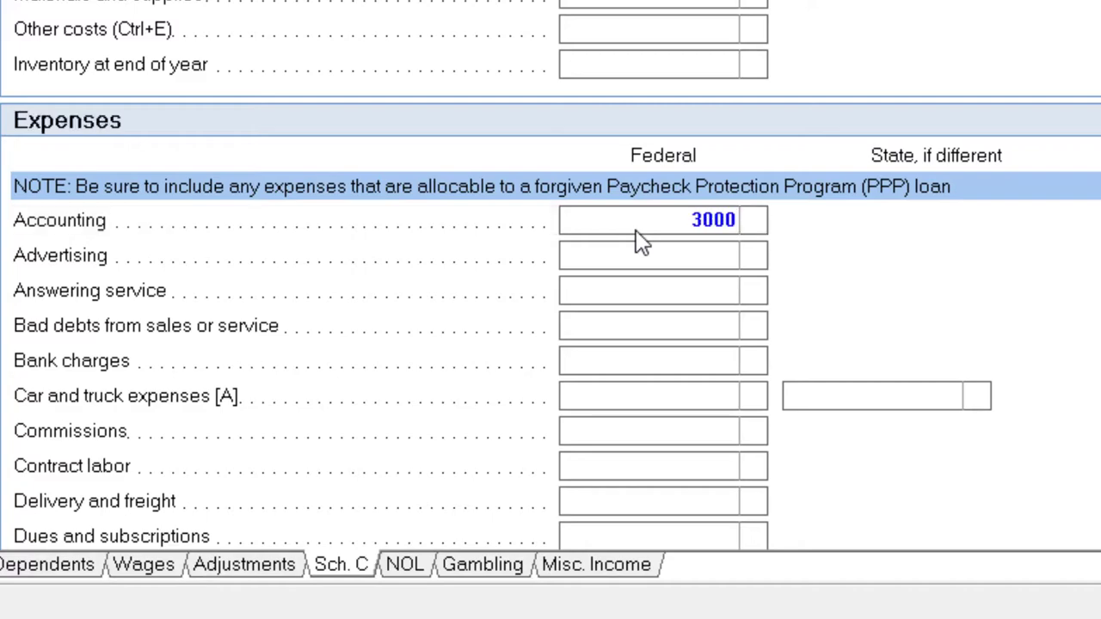
key("Tab")
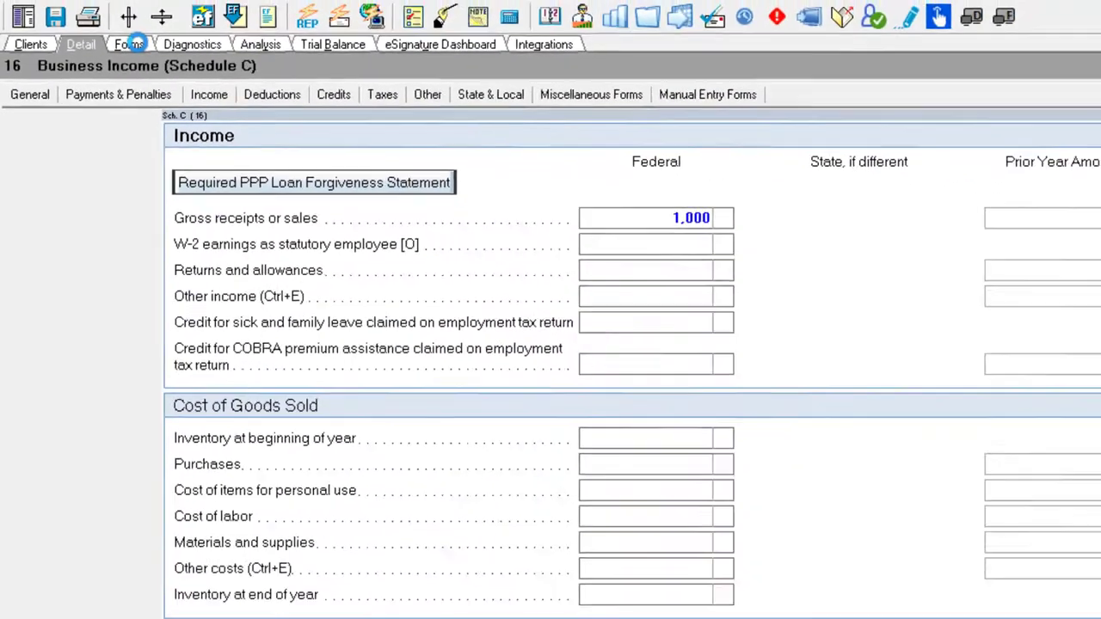
Step: View the Schedule C form and check line 29's -2,000 tentative loss
left_click(183, 44)
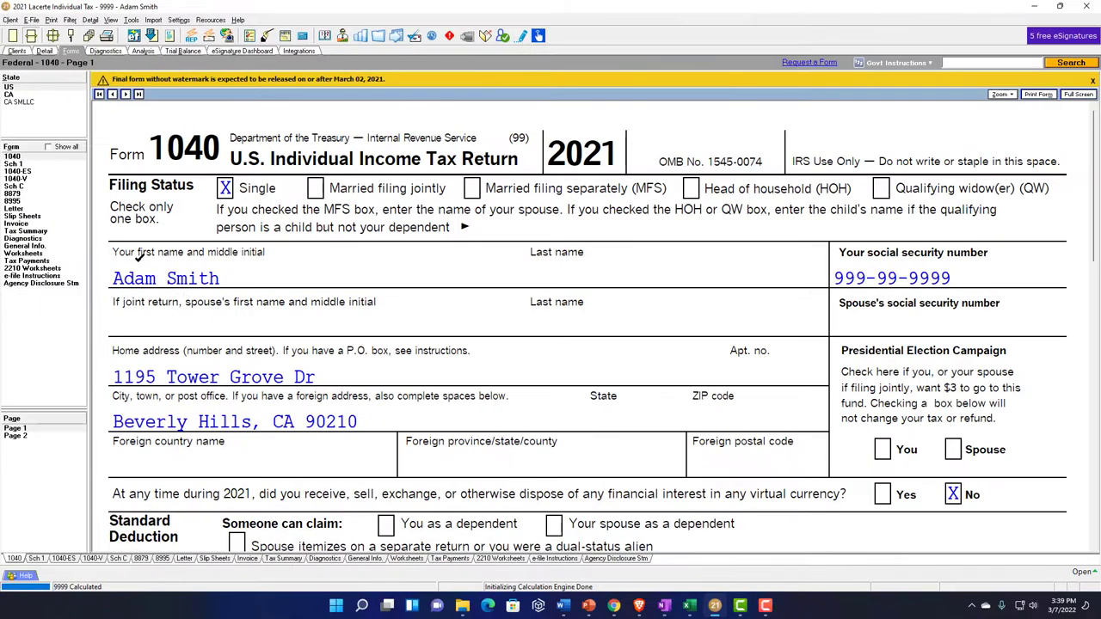
left_click(39, 187)
scroll(688, 413, "down", 10)
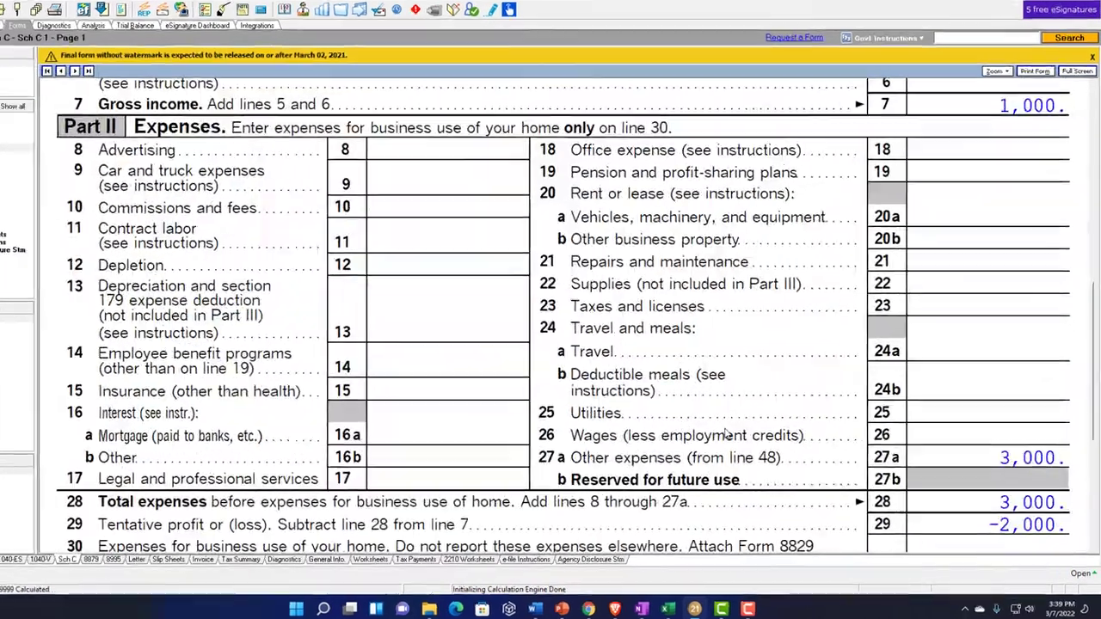
scroll(726, 435, "down", 3)
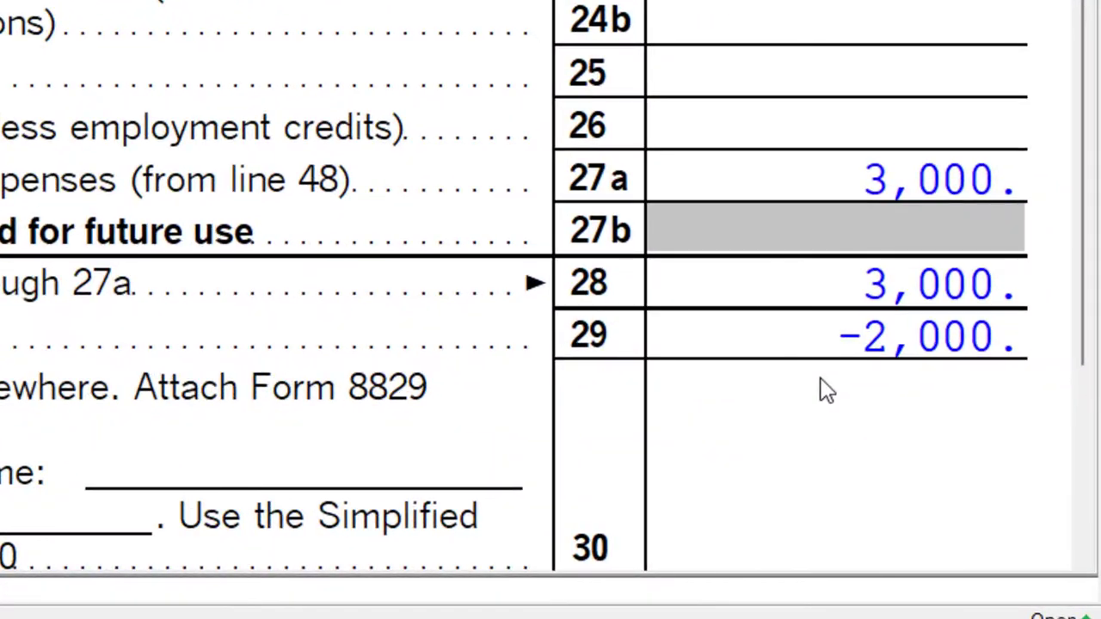
scroll(521, 416, "up", 10)
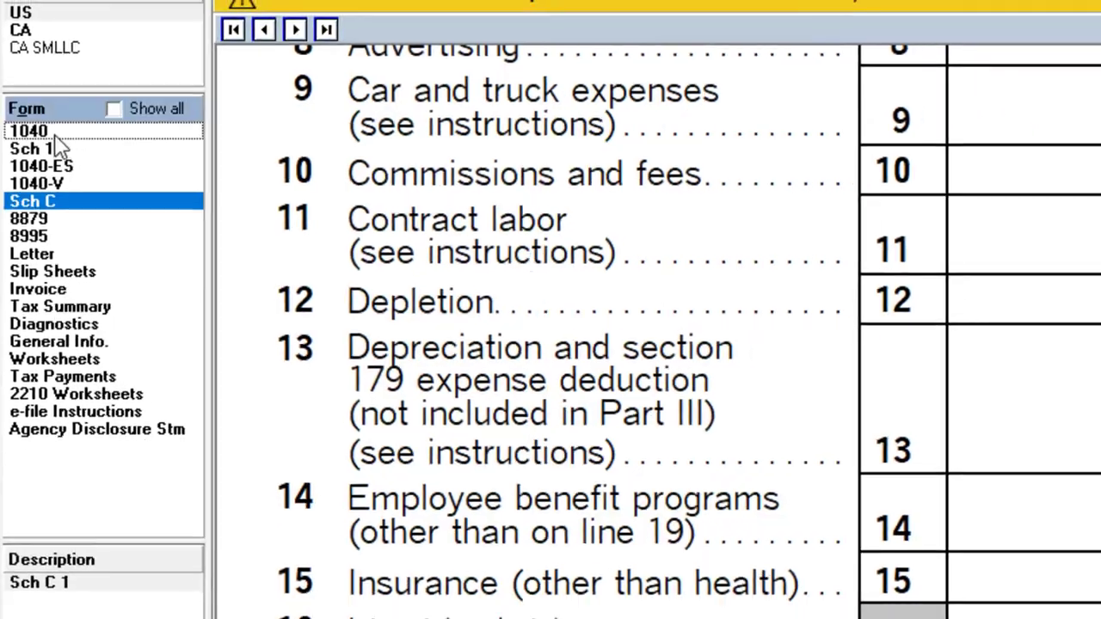
Step: Display Form 1040 page 1, where line 8 carries the -2,000 loss and AGI is 98,000
left_click(35, 133)
scroll(602, 387, "down", 10)
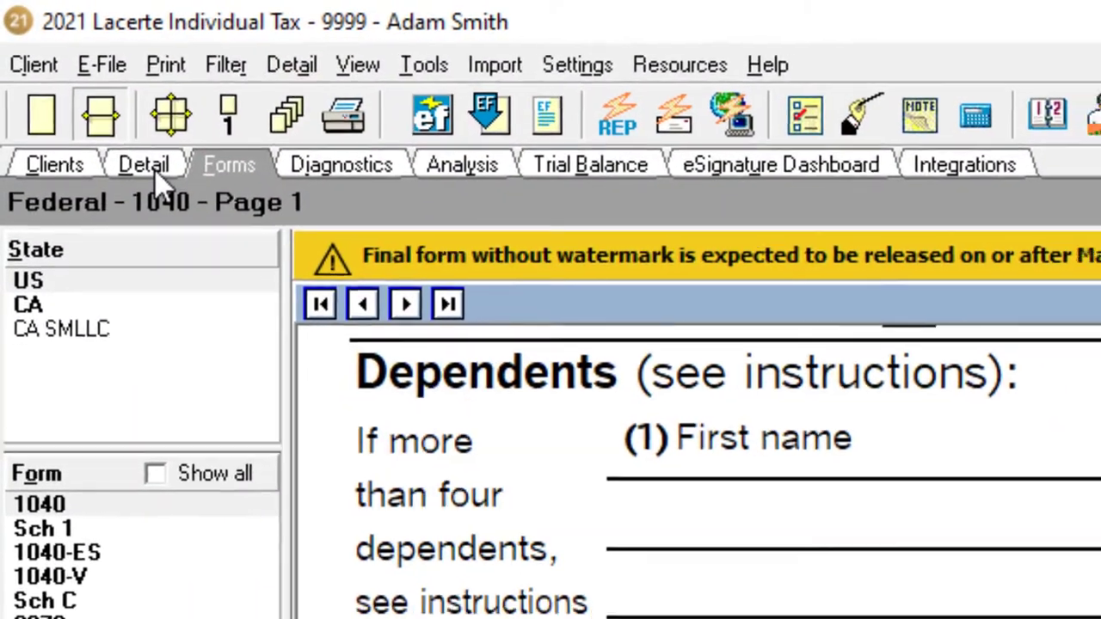
Step: Delete the 3,000 Accounting expense and 1,000 gross receipts from the Sch. C entry screen
left_click(154, 169)
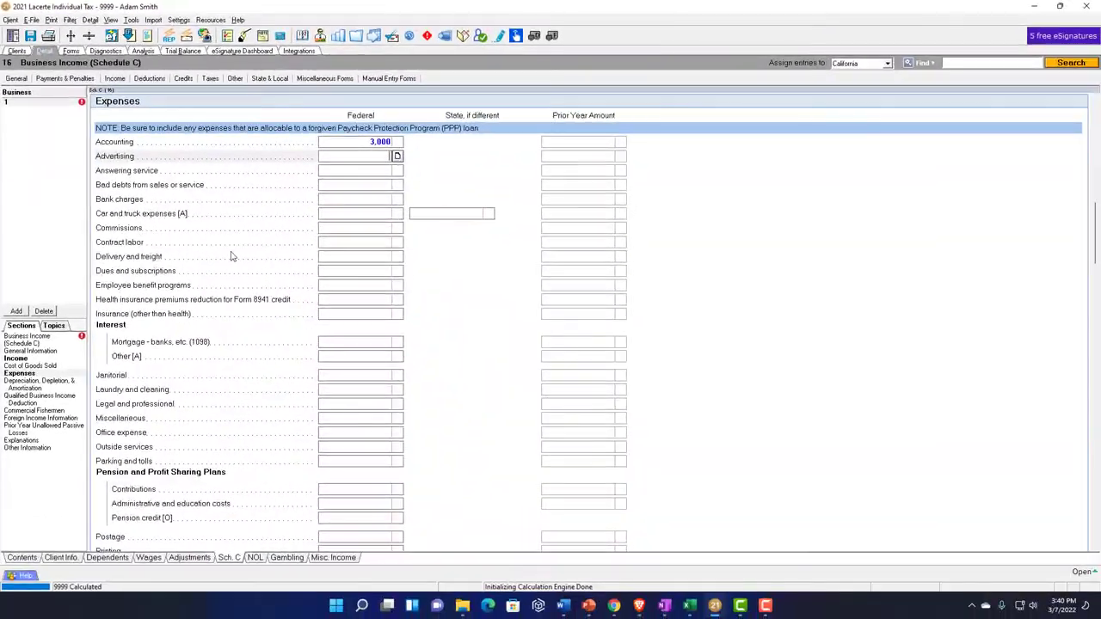
scroll(385, 339, "up", 8)
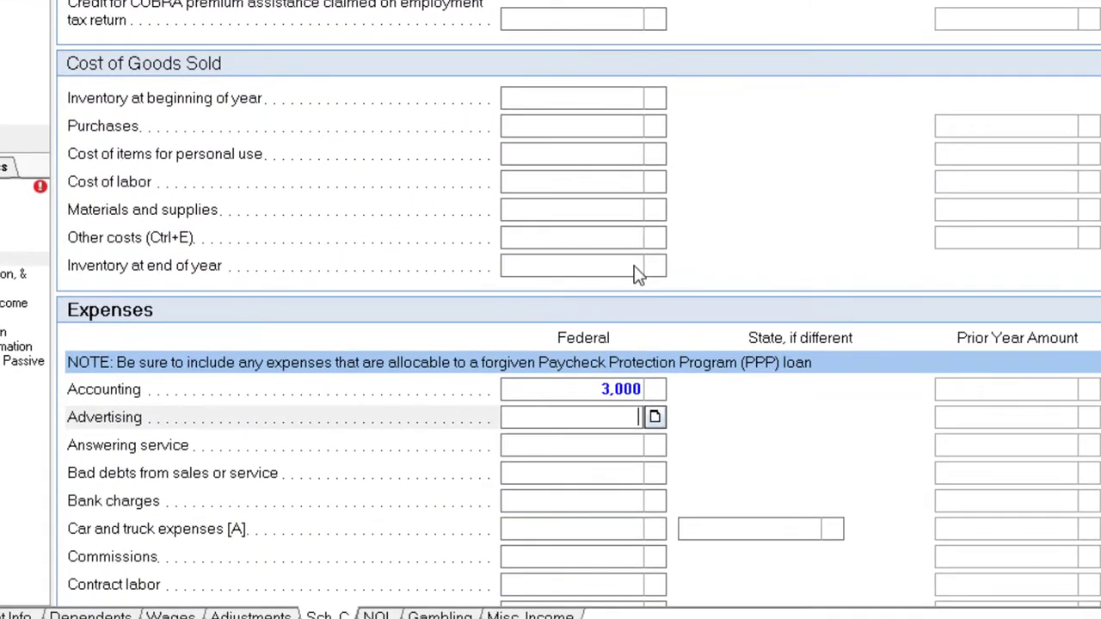
left_click(593, 394)
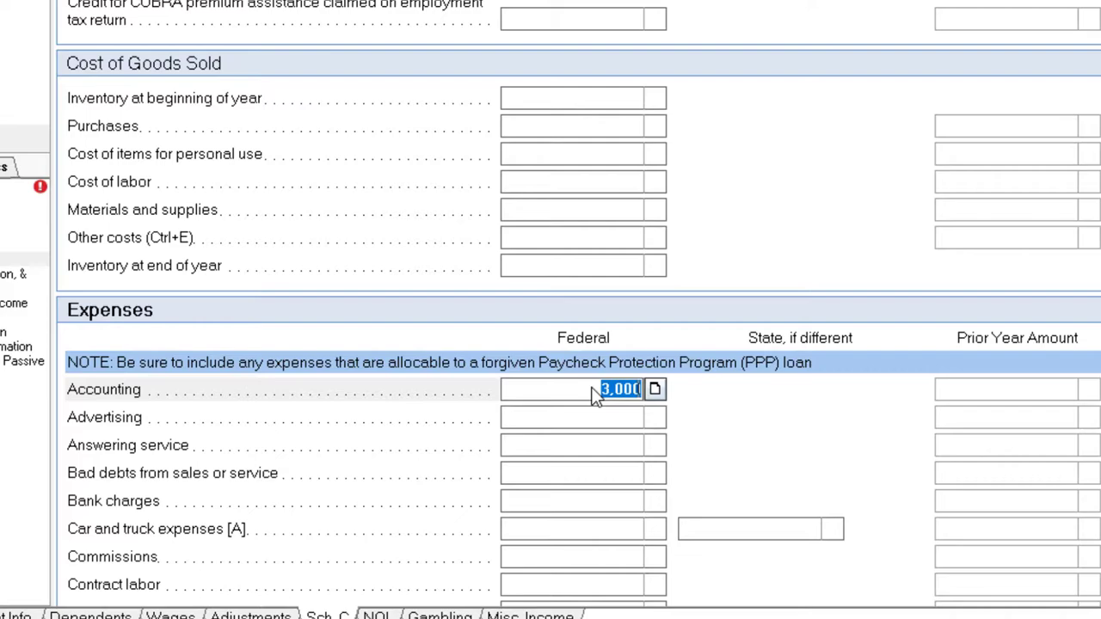
key("Delete")
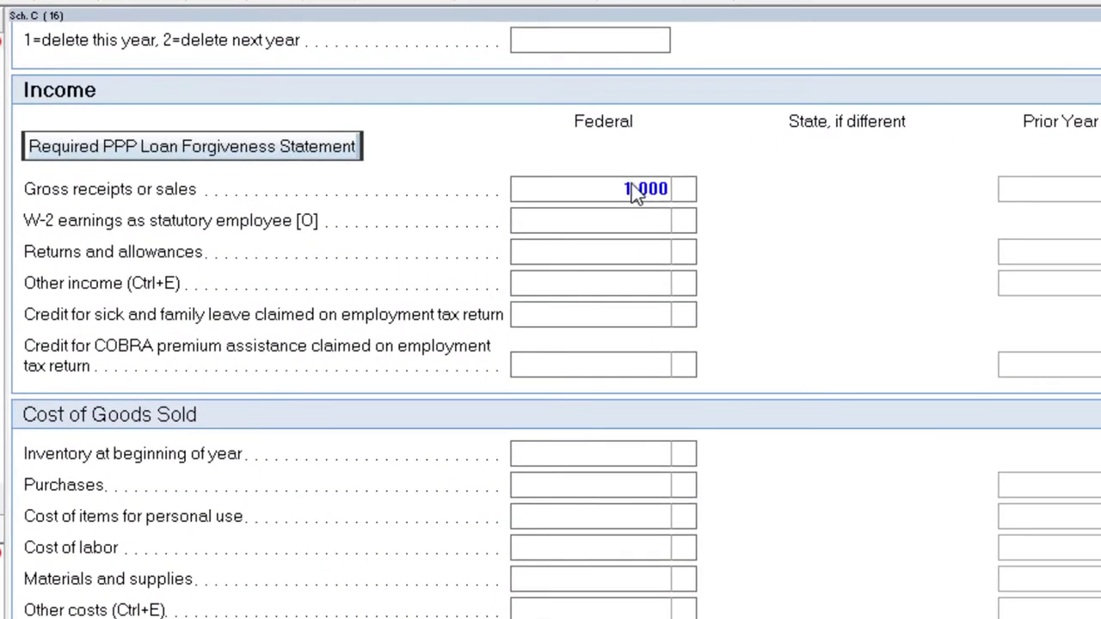
left_click(371, 168)
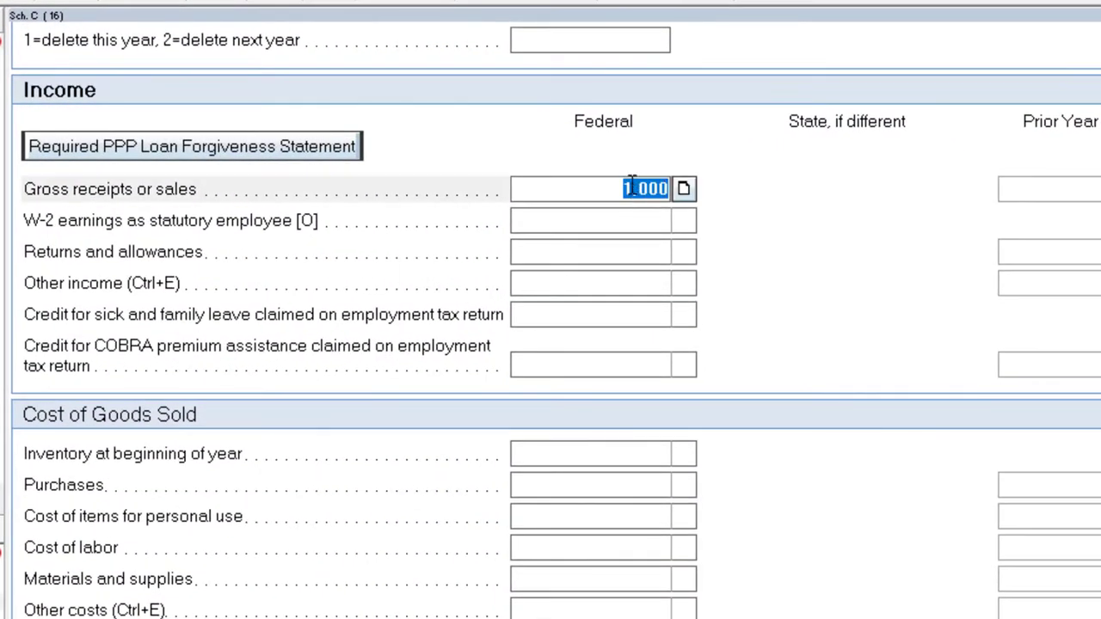
key("Delete")
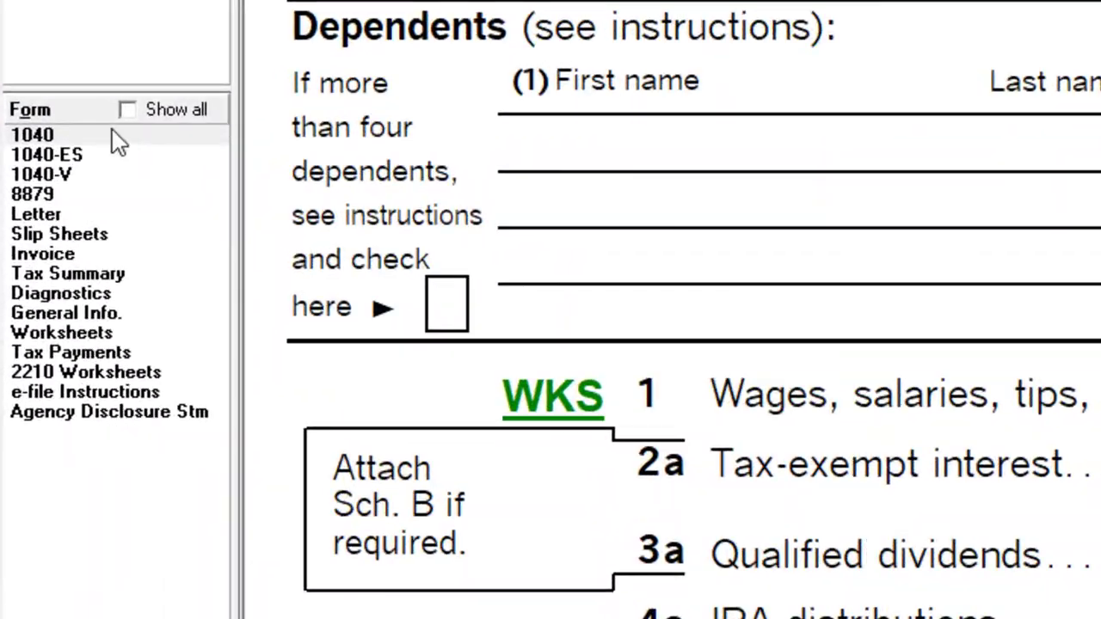
Step: Enter 1,000 not-for-profit activity income on Schedule 1 line 8i via Jump to input
left_click(50, 147)
left_click(21, 127)
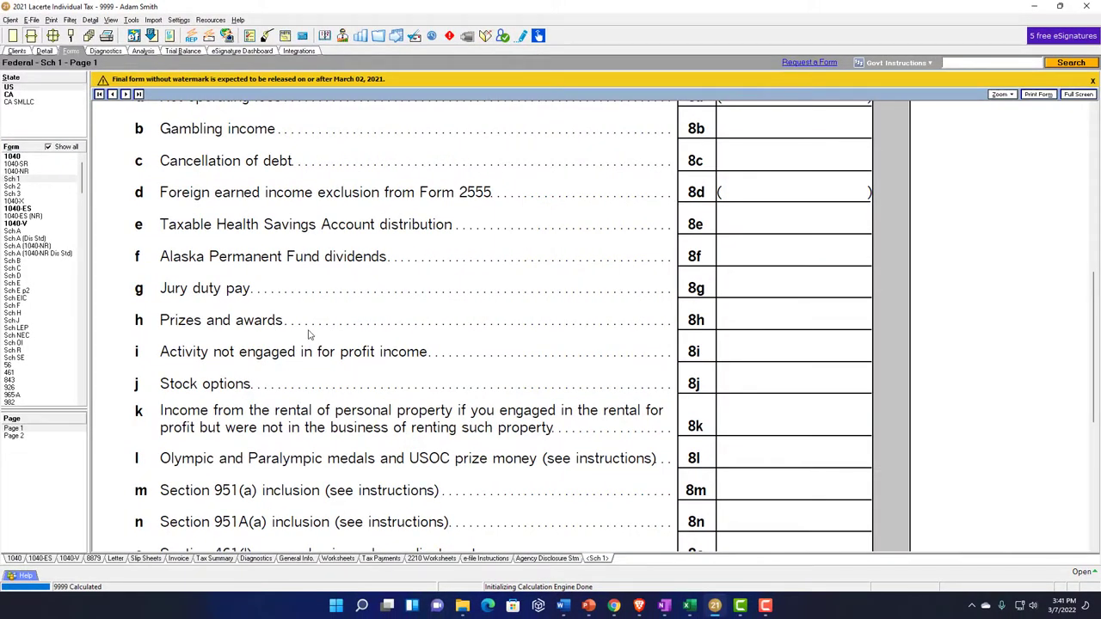
right_click(768, 347)
left_click(804, 363)
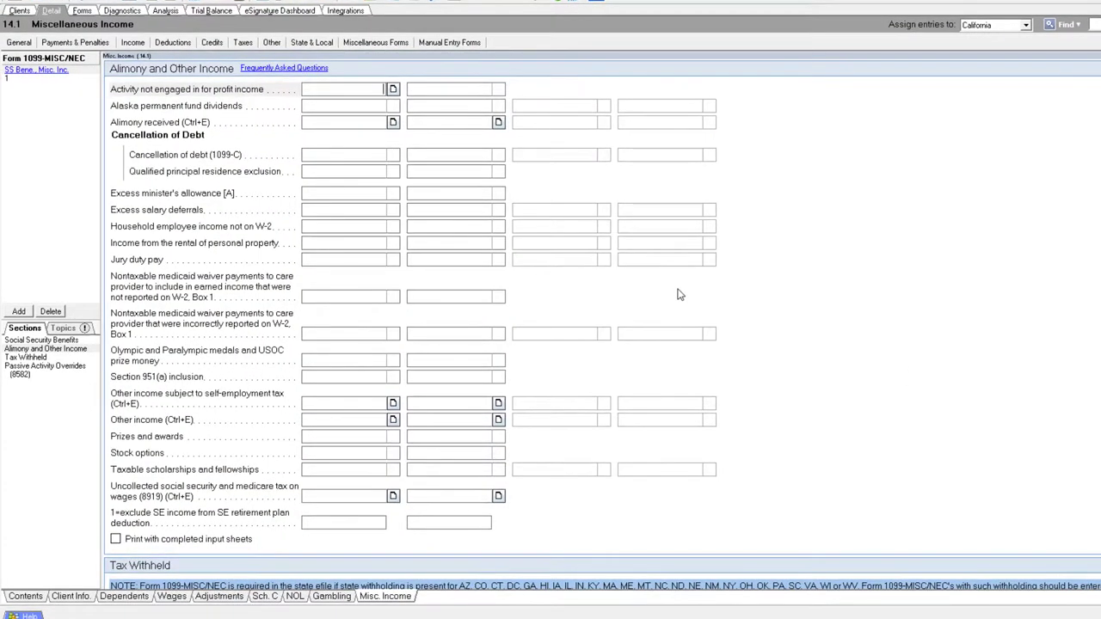
type("1,000")
key("Return")
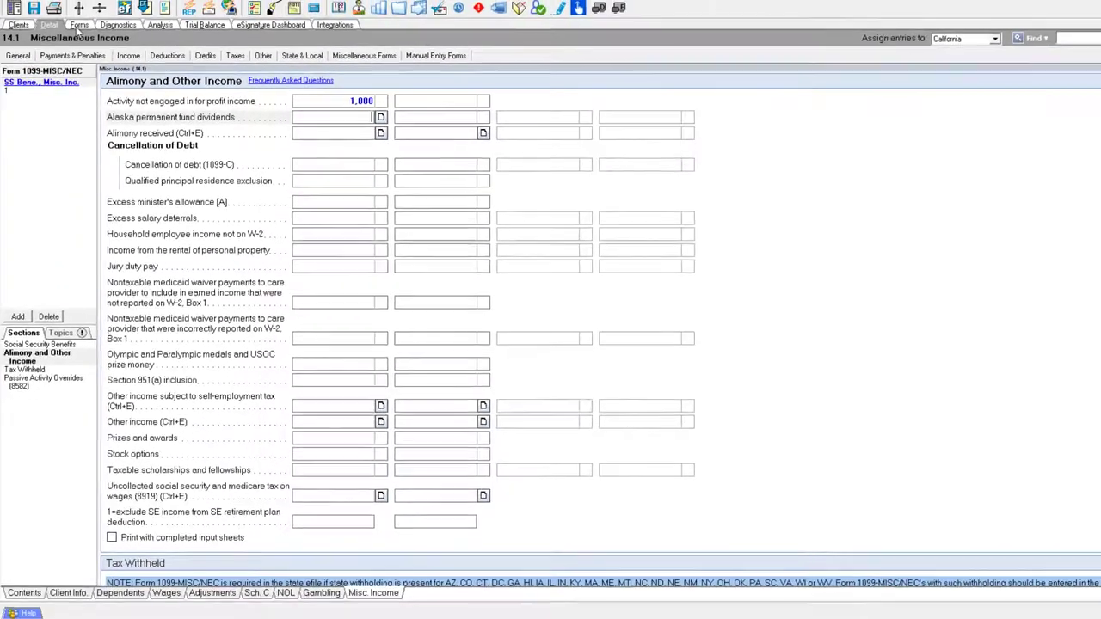
Step: Review Schedule 1 and both pages of Form 1040, confirming total income and AGI of 101,000
key("ctrl+f")
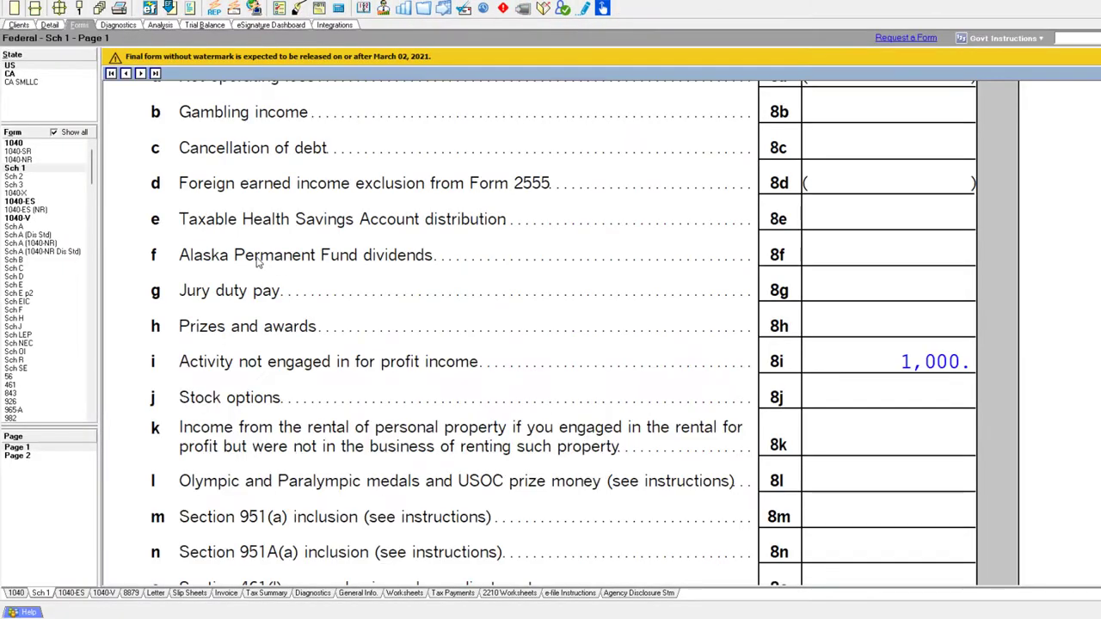
scroll(244, 260, "down", 5)
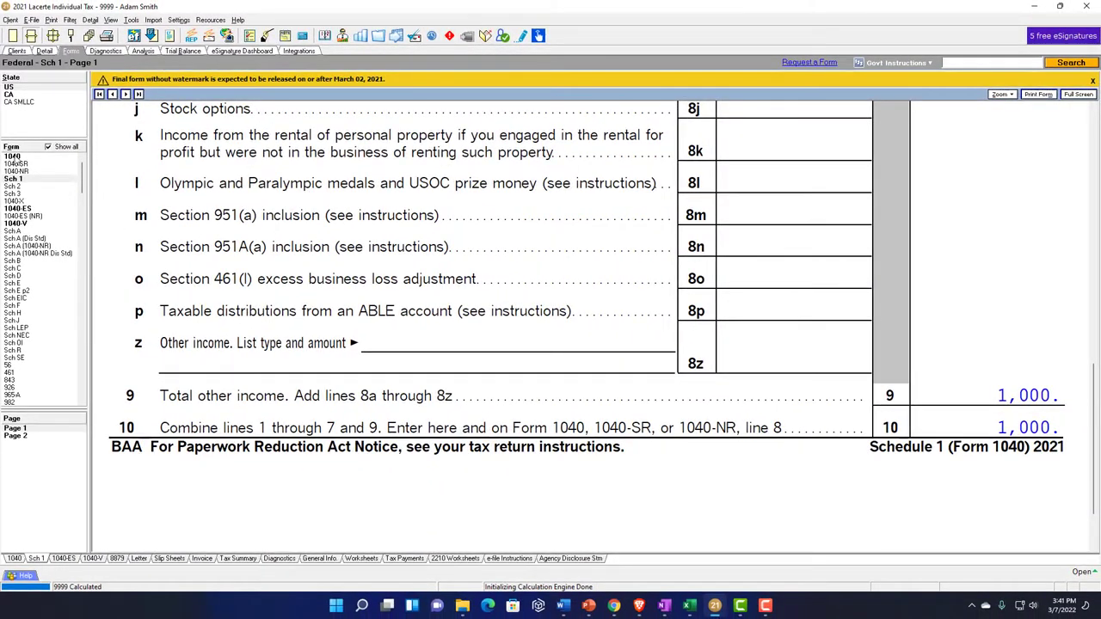
left_click(13, 156)
scroll(550, 326, "down", 3)
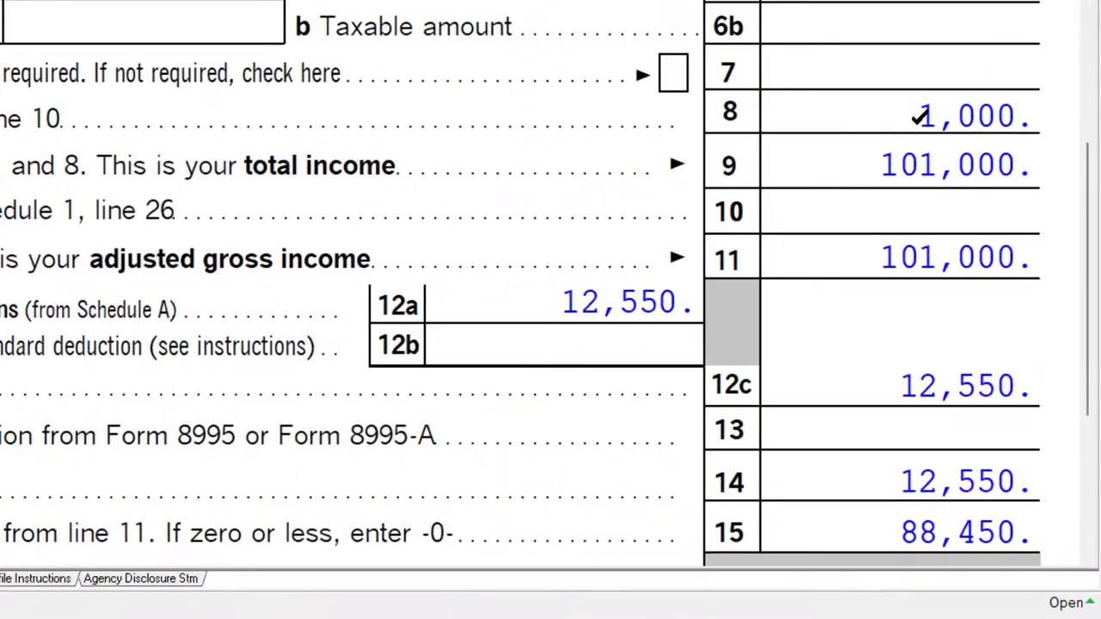
scroll(894, 181, "down", 2)
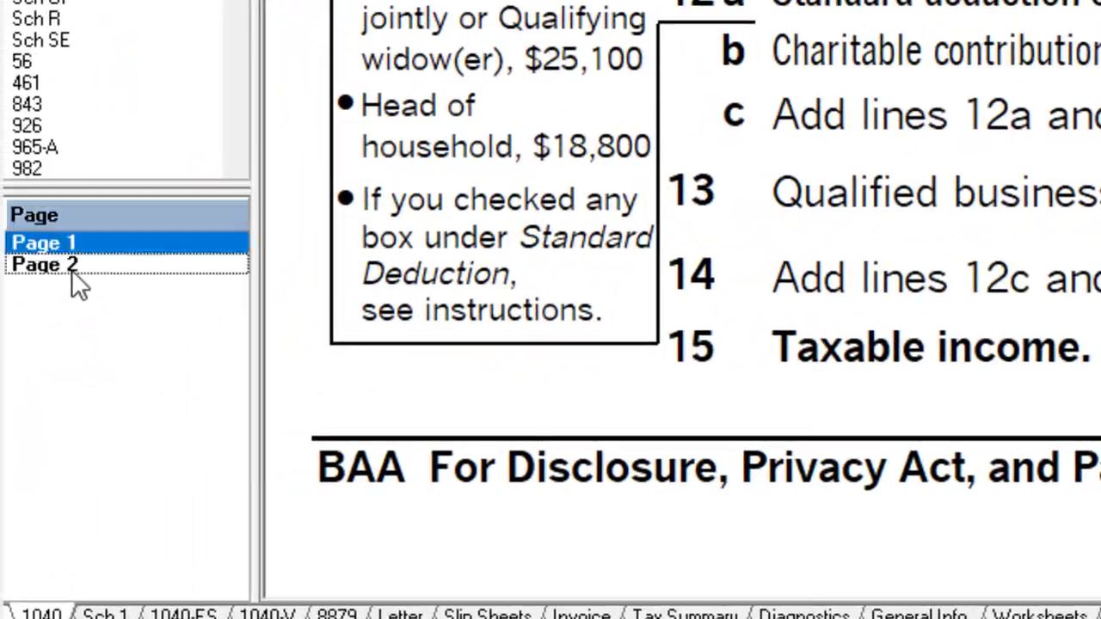
left_click(74, 267)
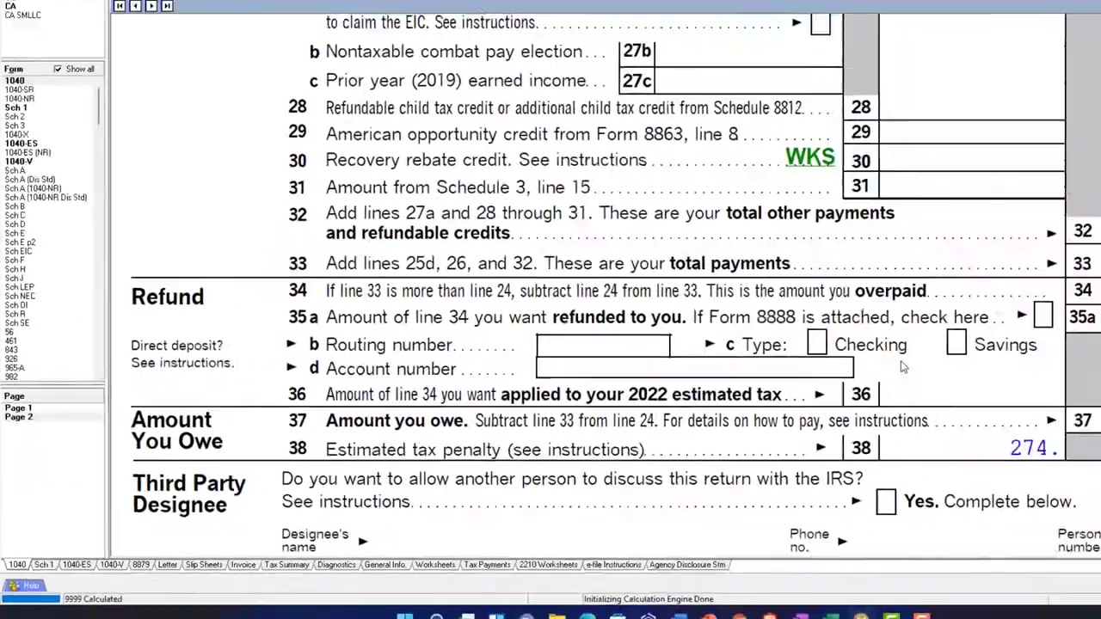
scroll(751, 386, "up", 4)
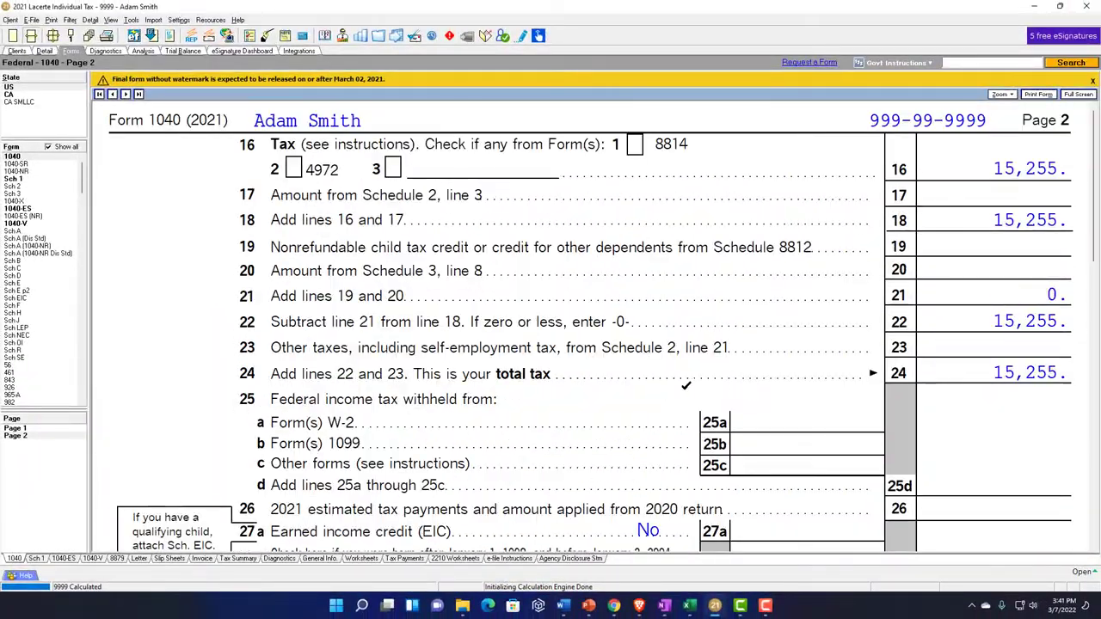
left_click(25, 429)
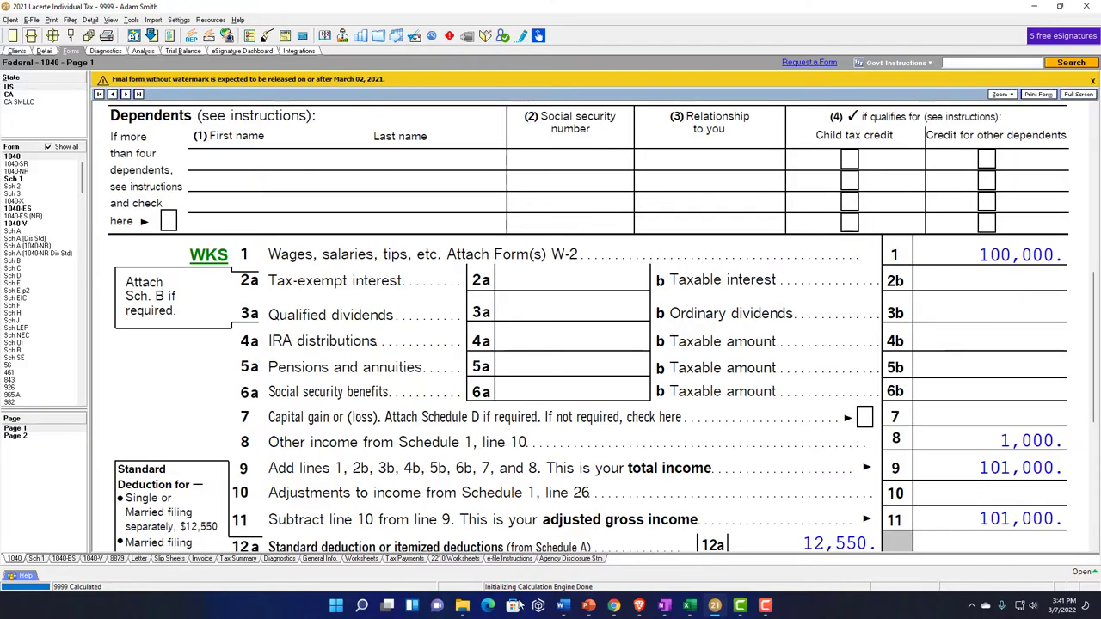
Step: Add a 'Hobby income' row of 1,000 on the Excel Sch. 1 Additional Income sheet
left_click(689, 608)
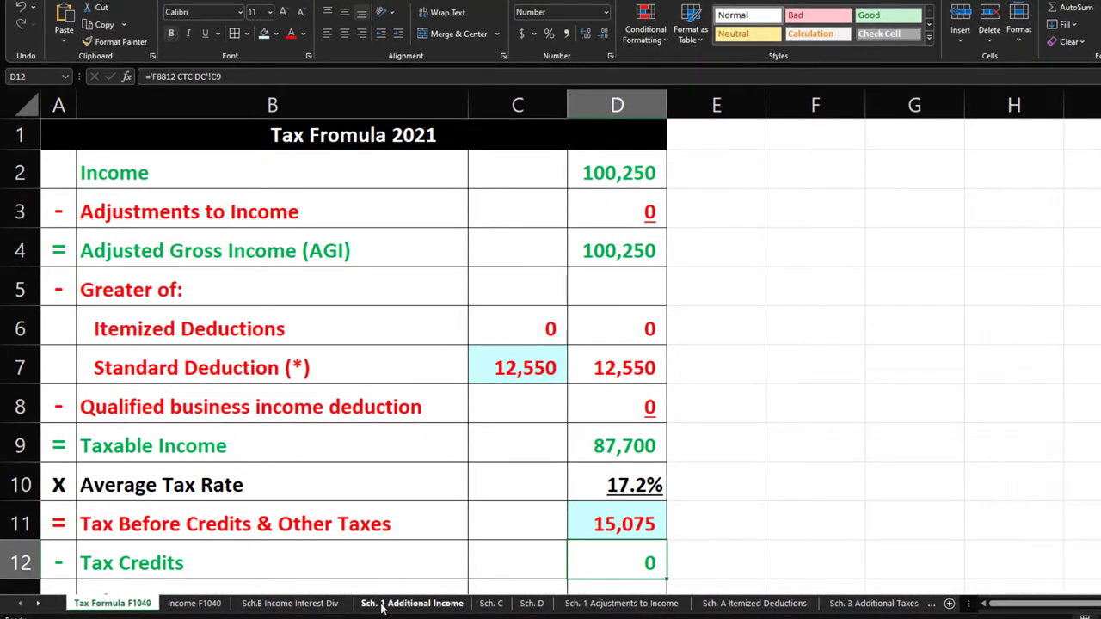
left_click(383, 605)
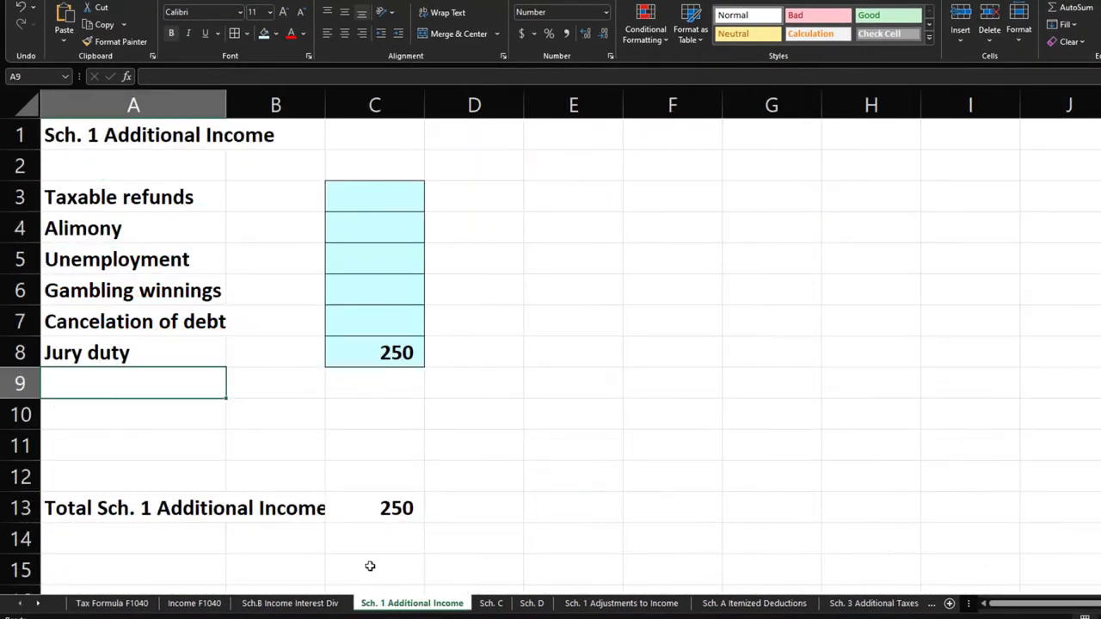
type("Hobby inco")
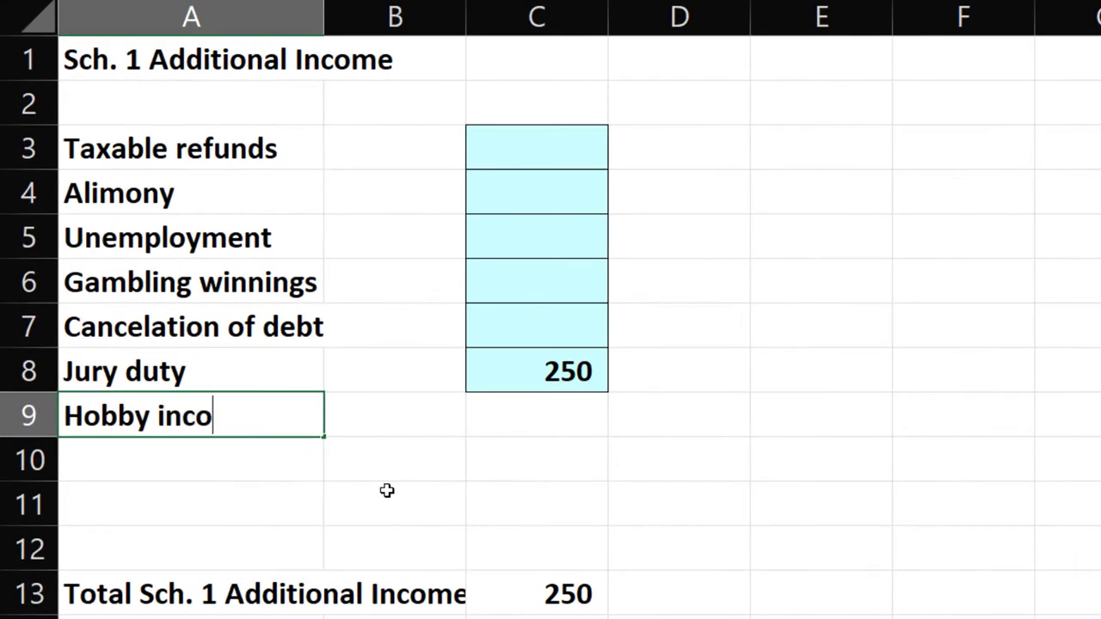
type("me")
key("Tab")
key("Tab")
type("1,000")
key("Return")
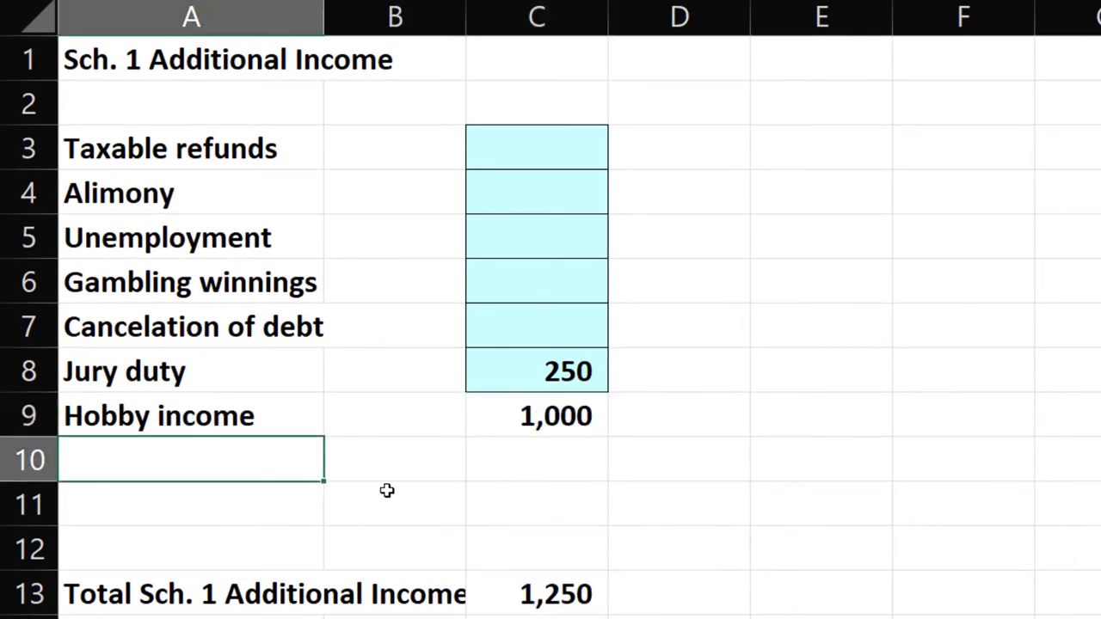
Step: Clear the 250 jury duty amount and give the hobby income cell the cyan input fill
key("Up")
key("Right")
key("Right")
key("Up")
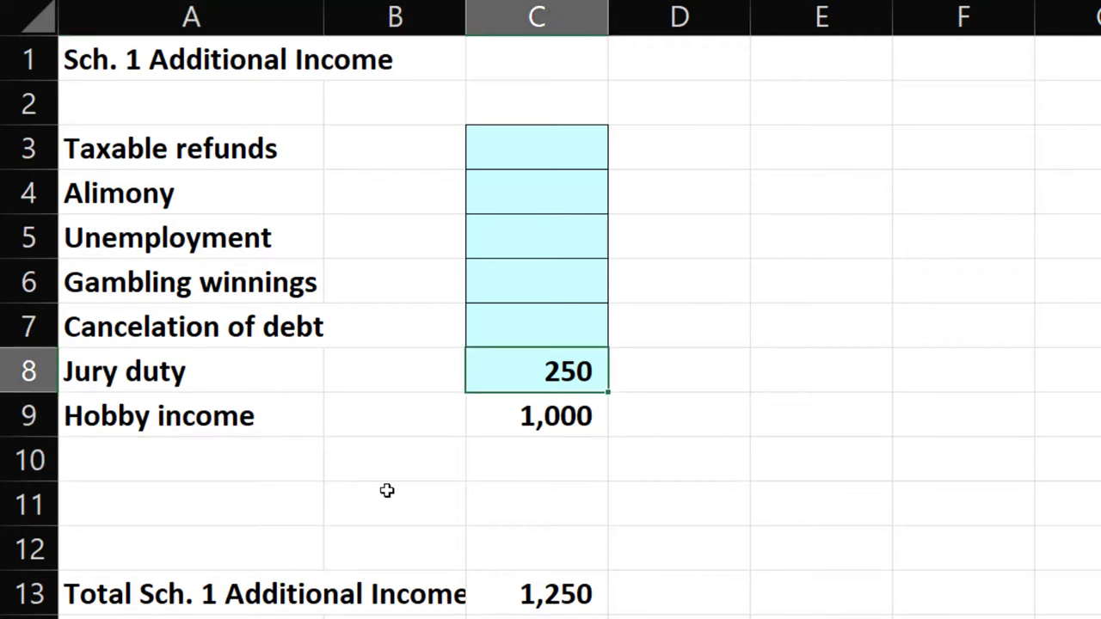
key("Delete")
key("Left")
key("Down")
key("Right")
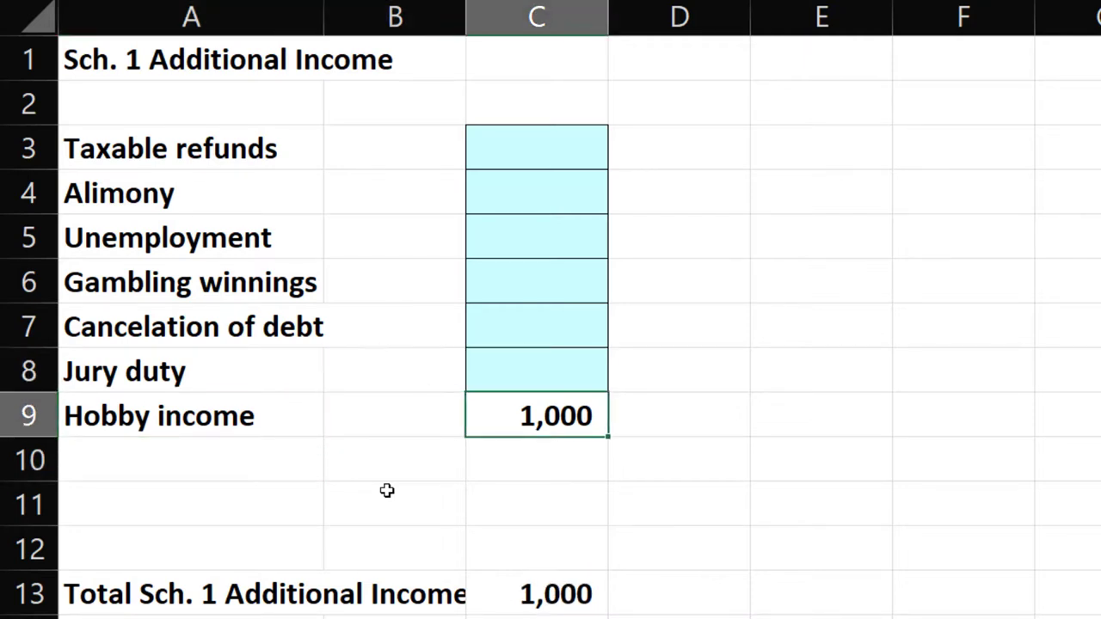
key("F4")
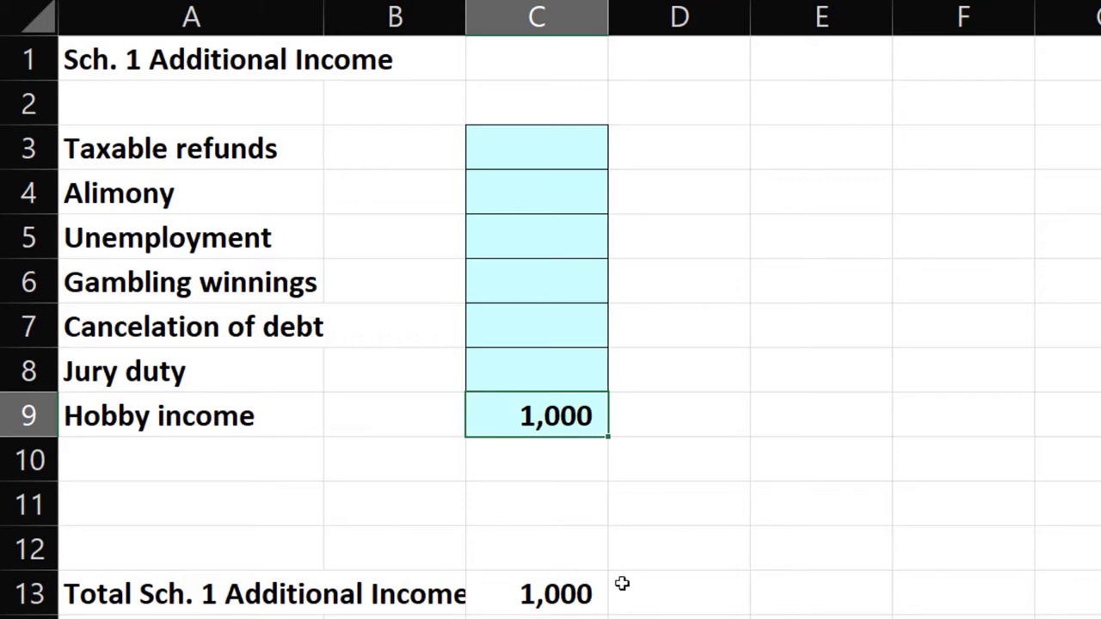
Step: Set Tax Before Credits to 15,015 in D11 on the Tax Formula F1040 sheet
left_click(131, 600)
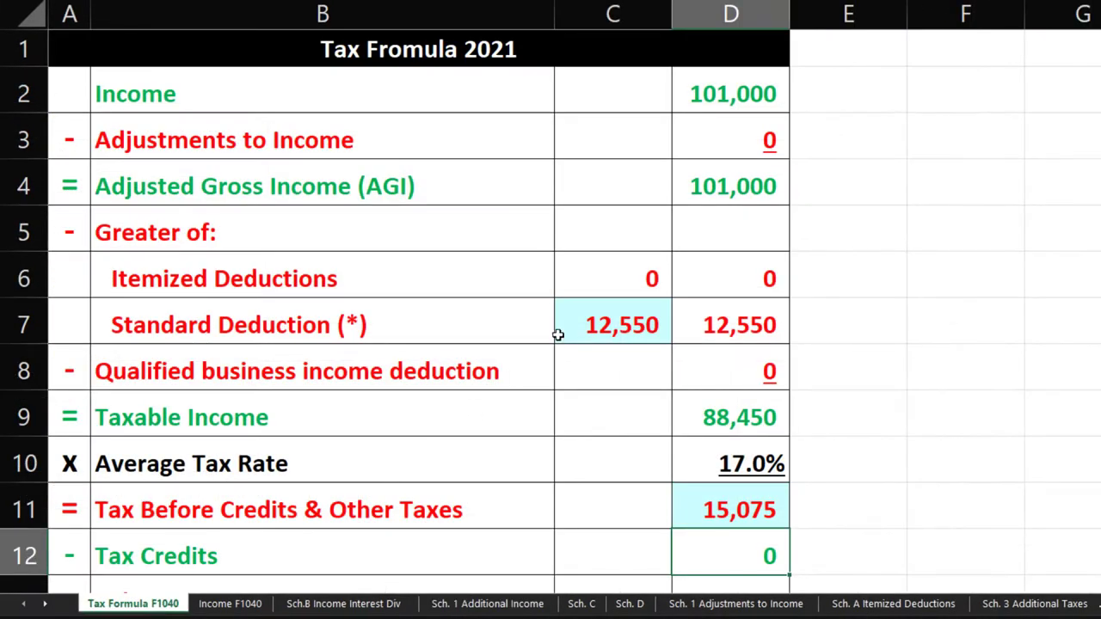
left_click(697, 99)
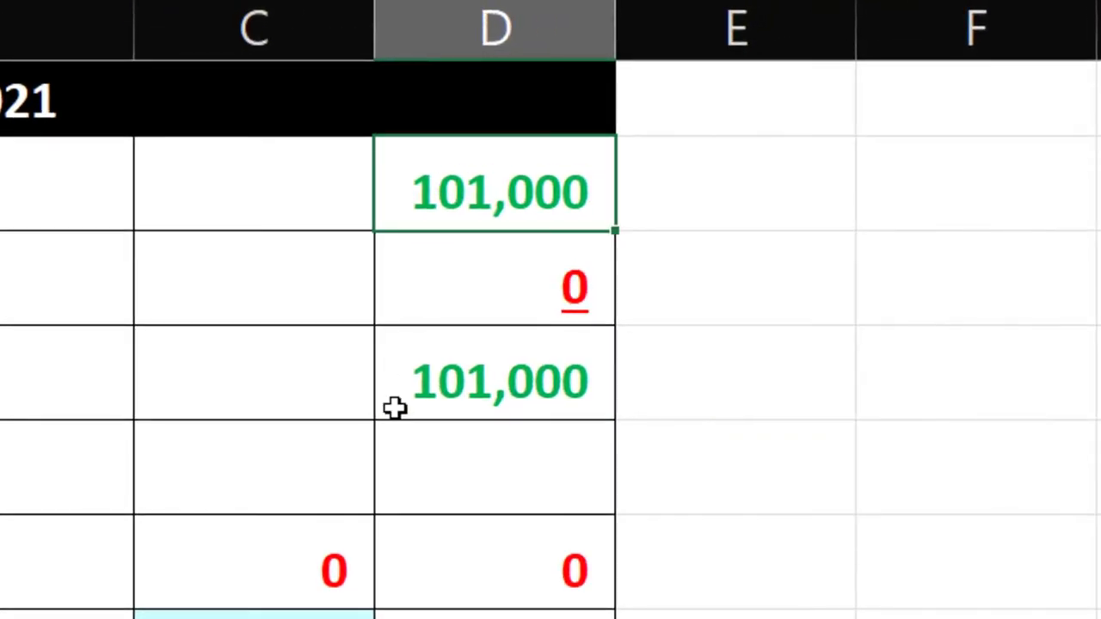
left_click(370, 516)
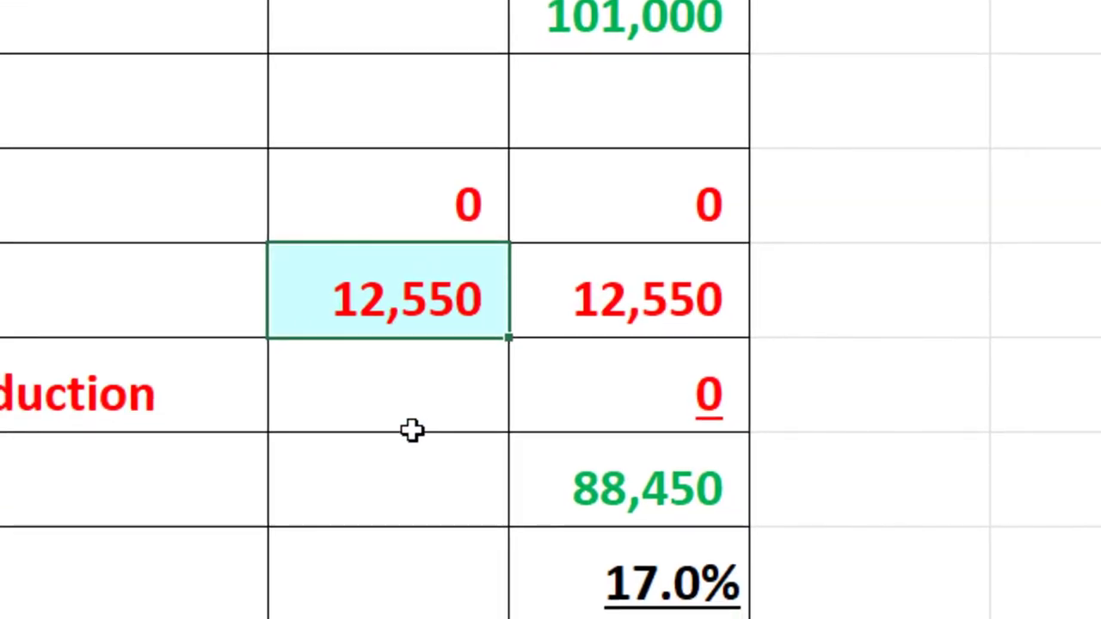
left_click(410, 452)
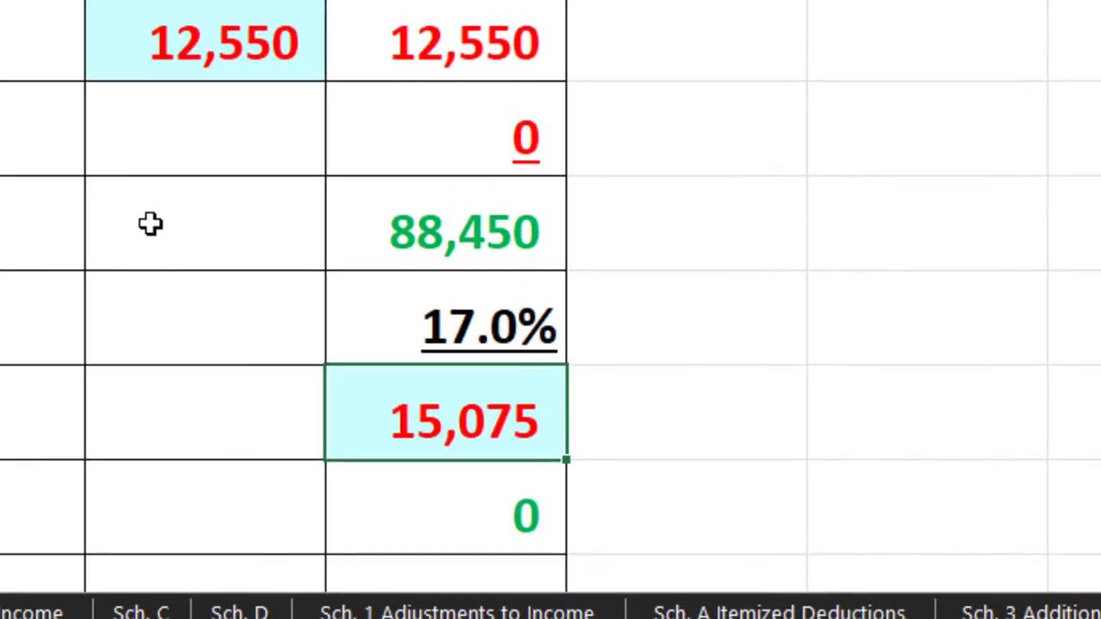
type("15015")
key("Return")
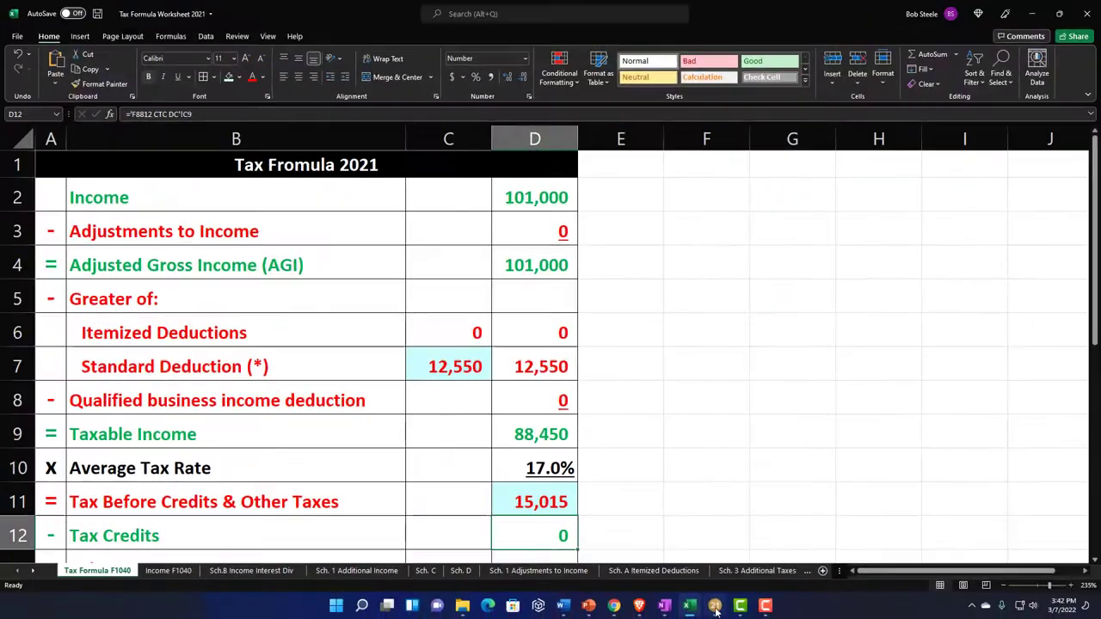
Step: Check the 15,255 tax on Form 1040 page 2 line 16 in Lacerte
key("alt+Tab")
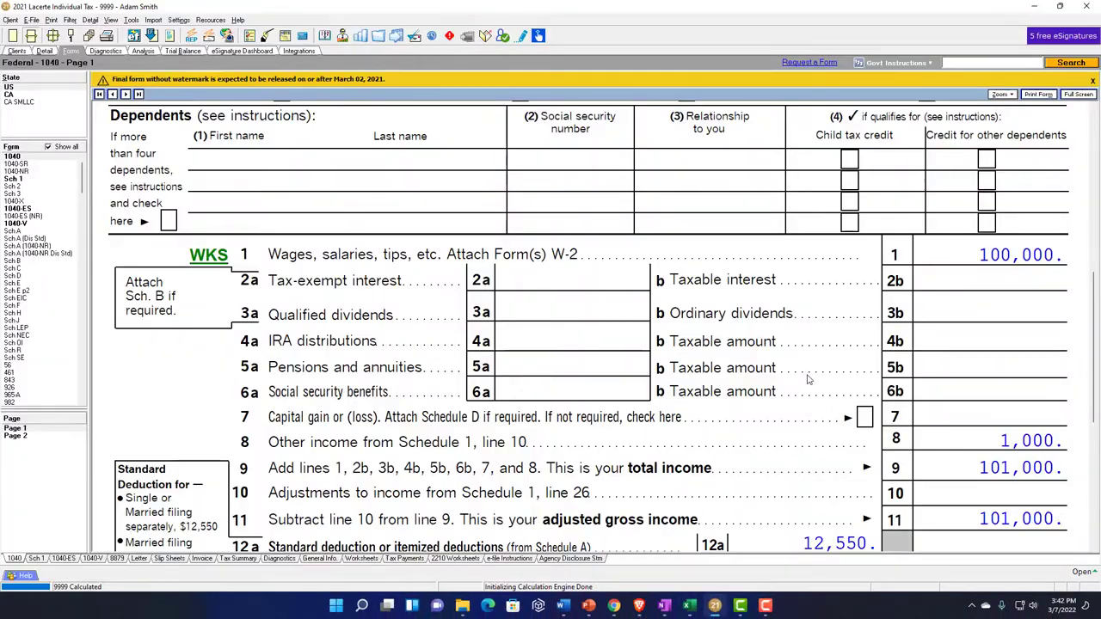
scroll(806, 378, "down", 5)
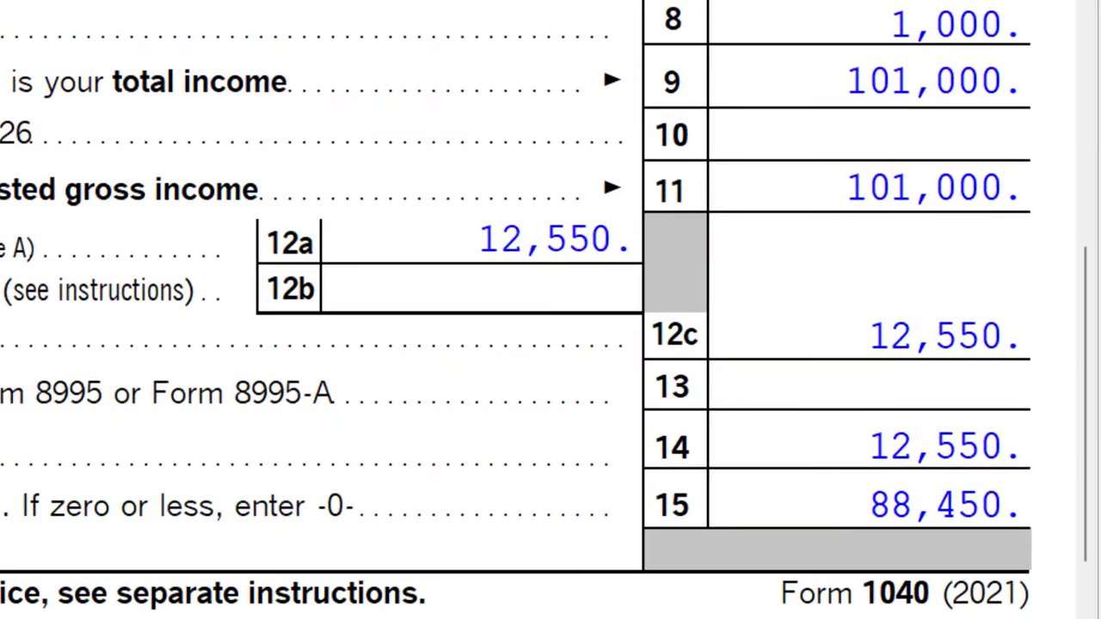
scroll(621, 372, "down", 10)
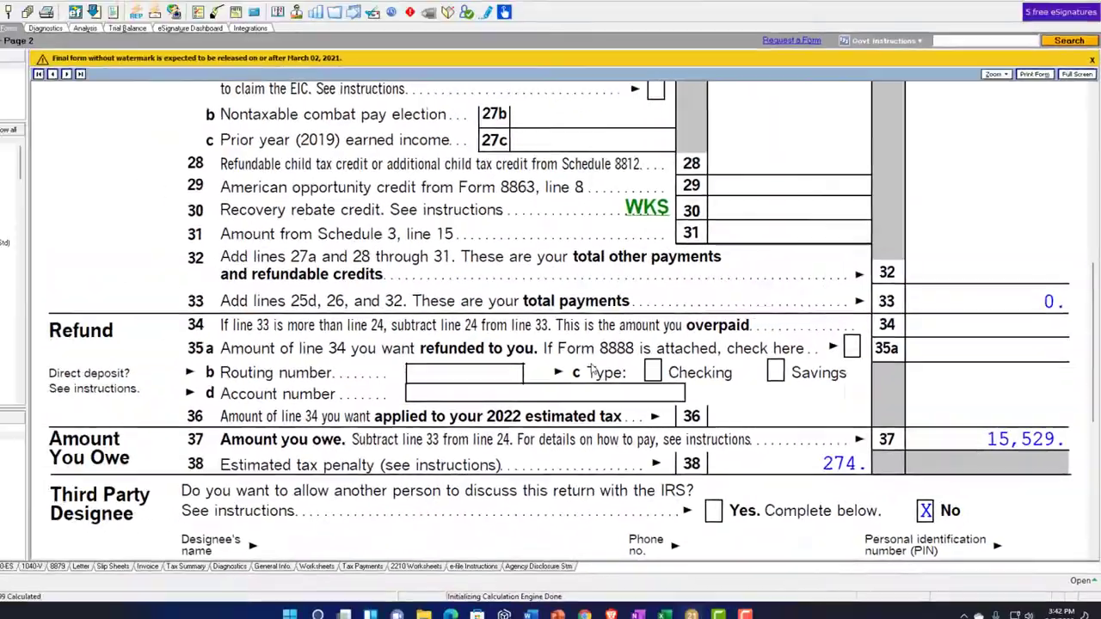
scroll(621, 372, "up", 6)
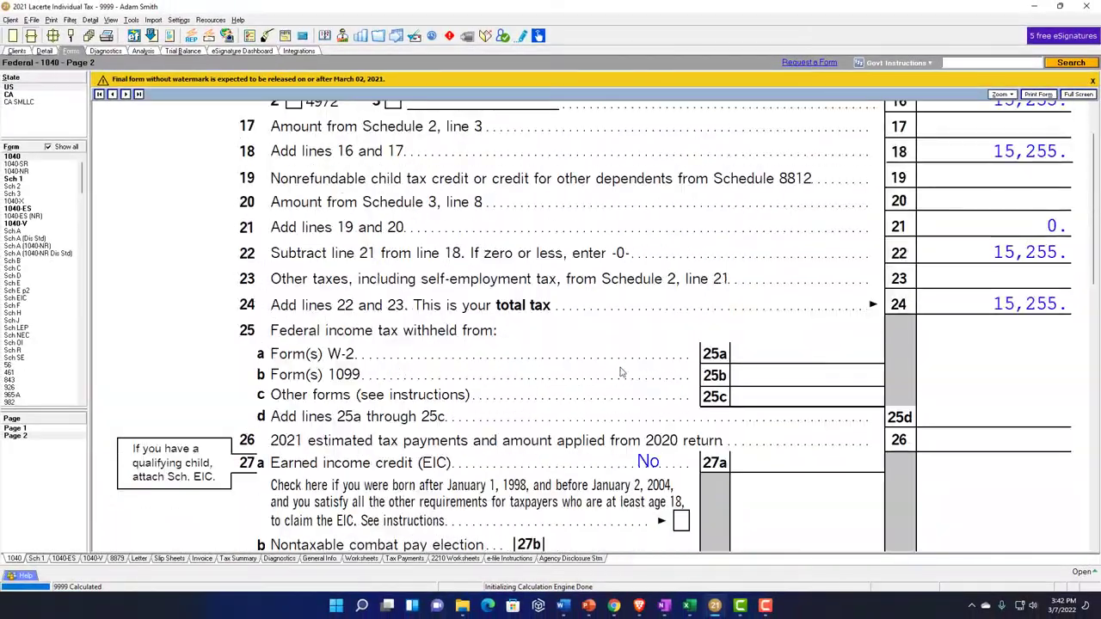
scroll(622, 372, "up", 2)
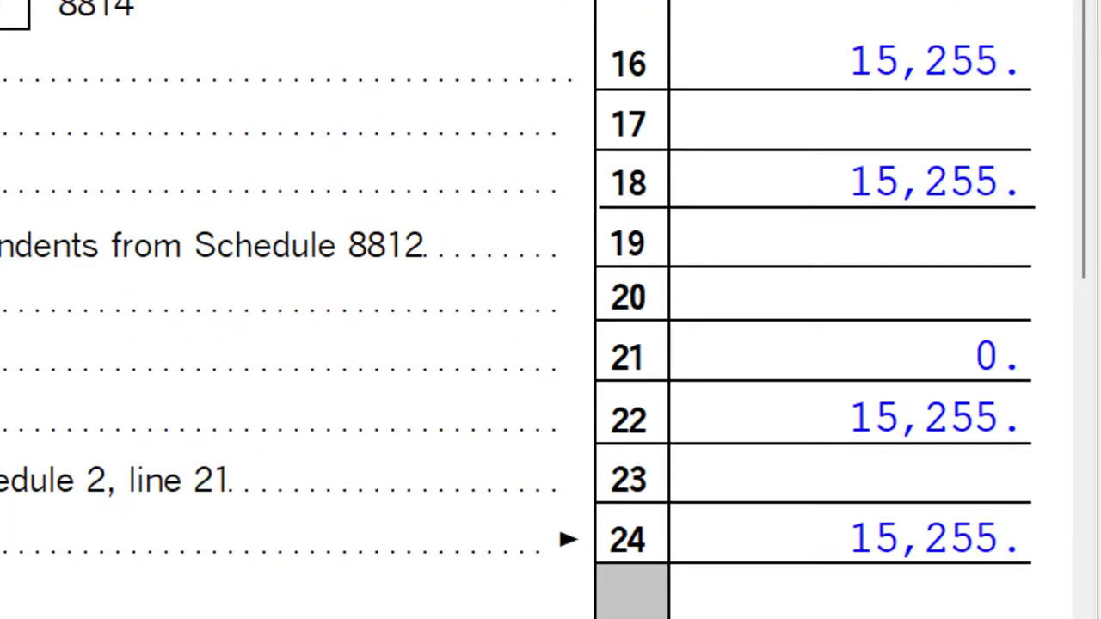
Step: Change the Excel Tax Before Credits in D11 to 15,255, then minimize Excel
key("alt+Tab")
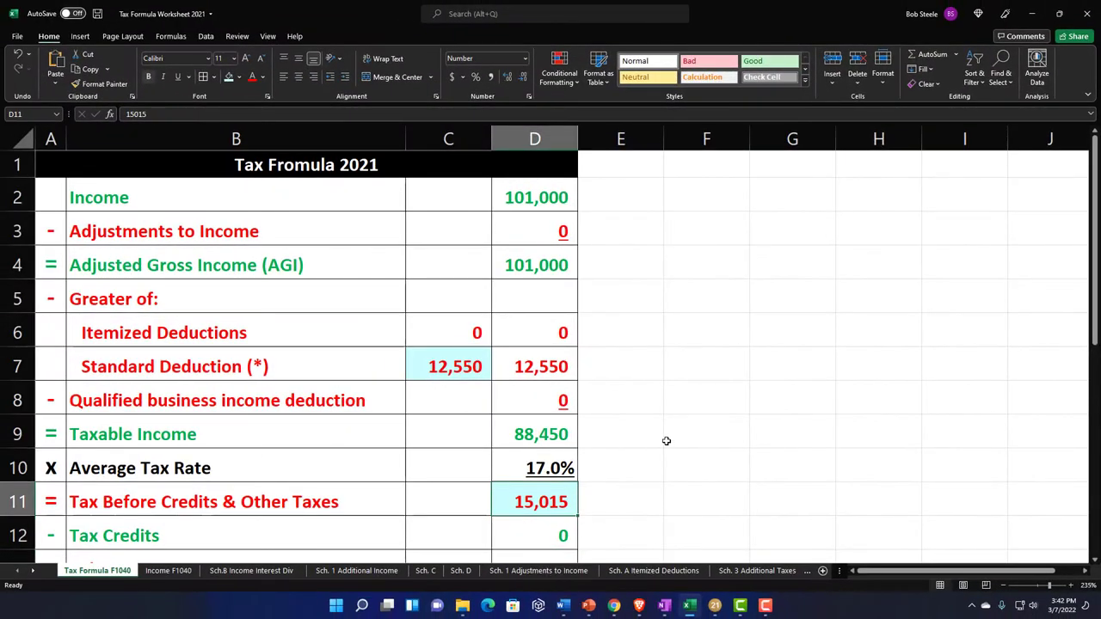
type("15255")
key("Return")
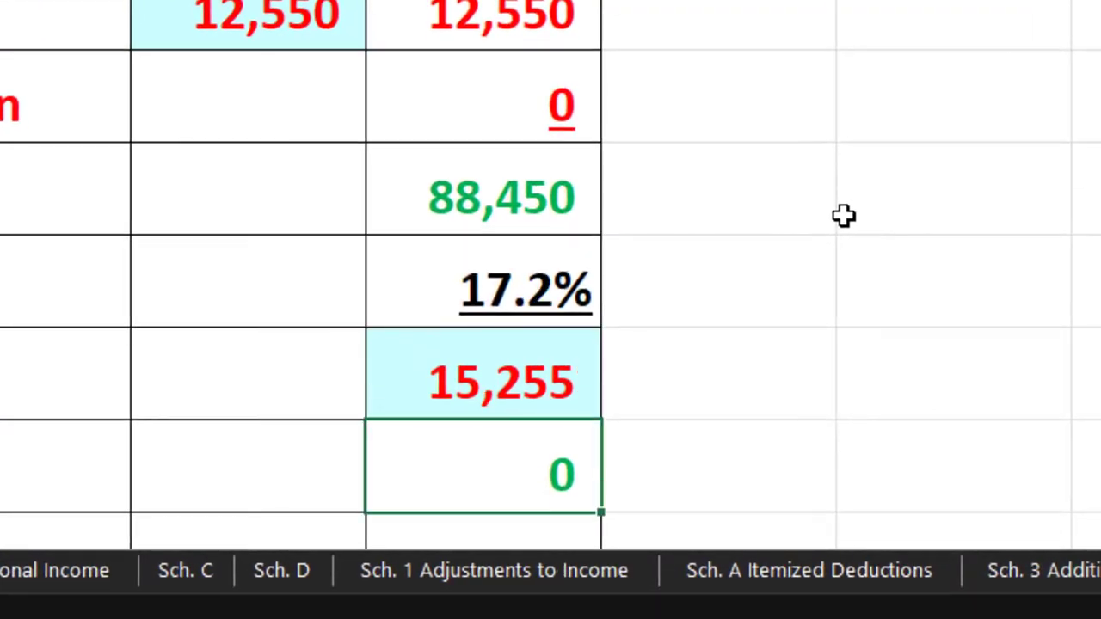
left_click(689, 606)
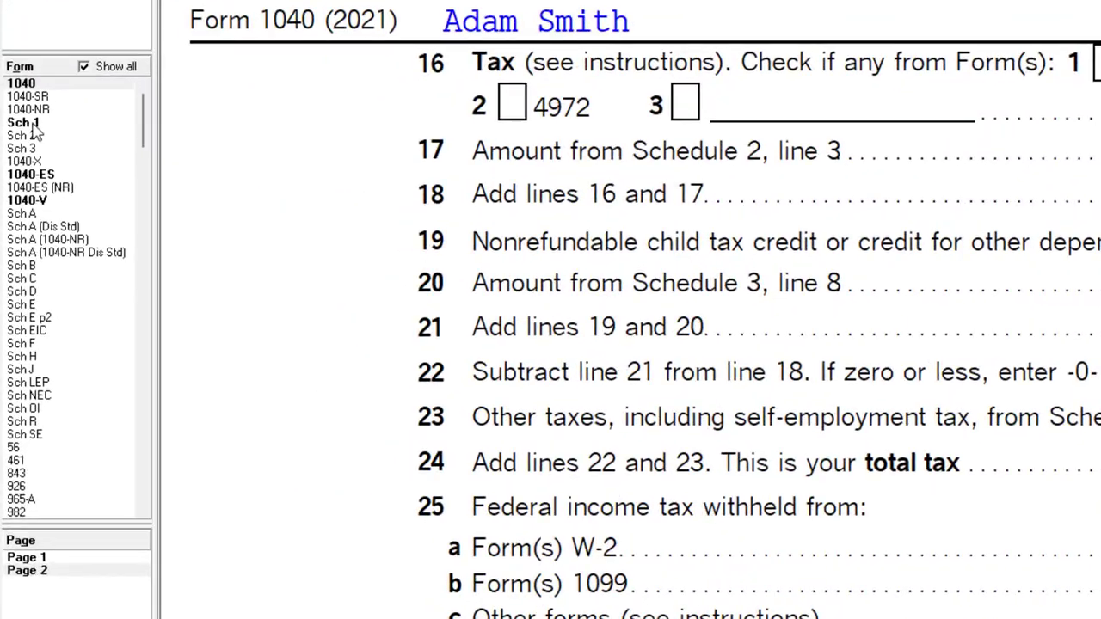
Step: Show Schedule 1 page 1 with the 1,000 not-for-profit activity income on line 8i
left_click(12, 178)
scroll(407, 357, "down", 5)
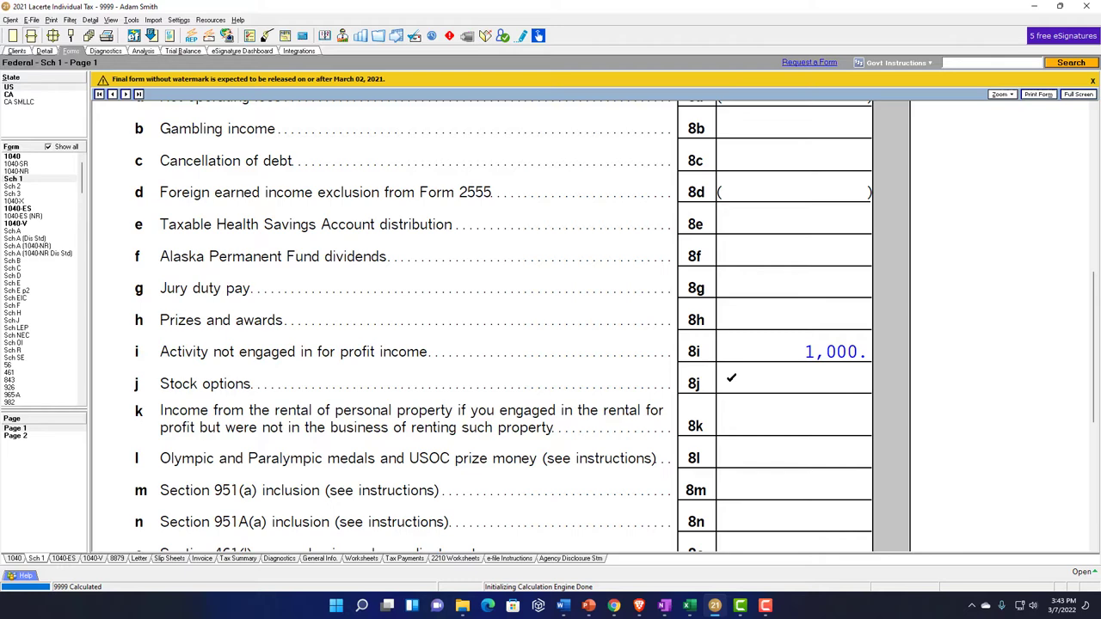
scroll(731, 379, "down", 2)
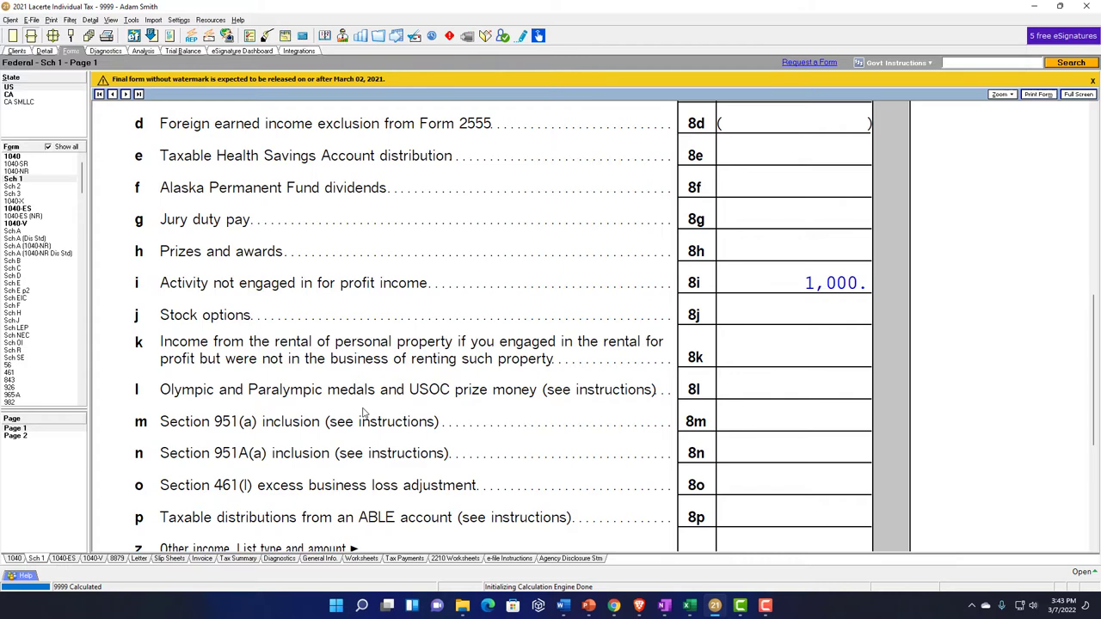
scroll(362, 413, "down", 2)
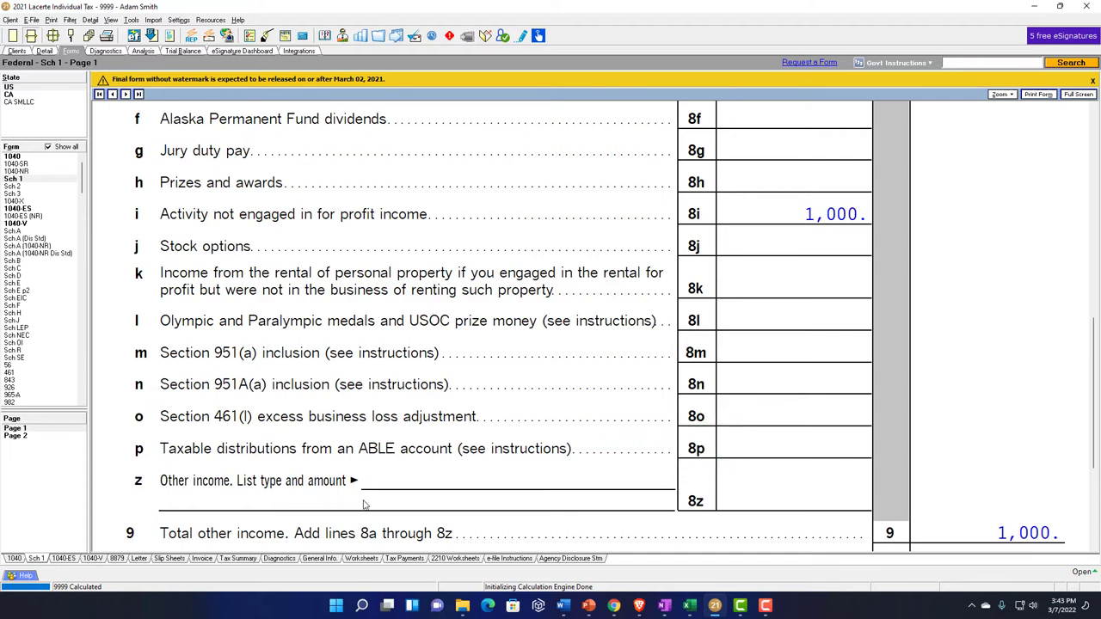
scroll(363, 505, "down", 1)
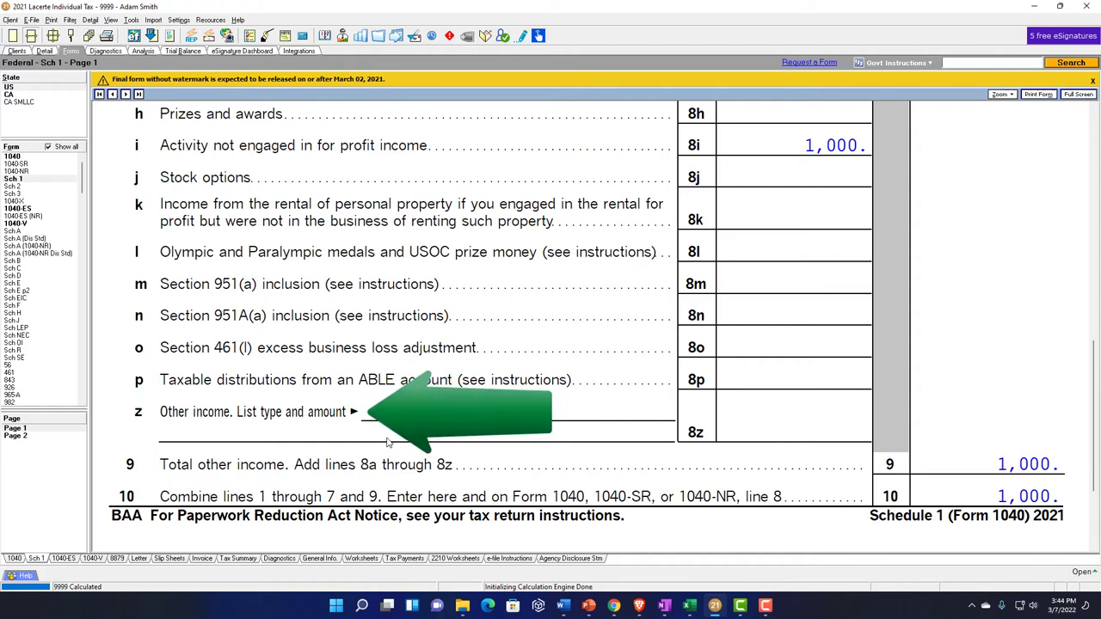
Step: Show Form 1040 lines 8–15: 1,000 other income, AGI 101,000, taxable income 88,450
scroll(387, 444, "up", 1)
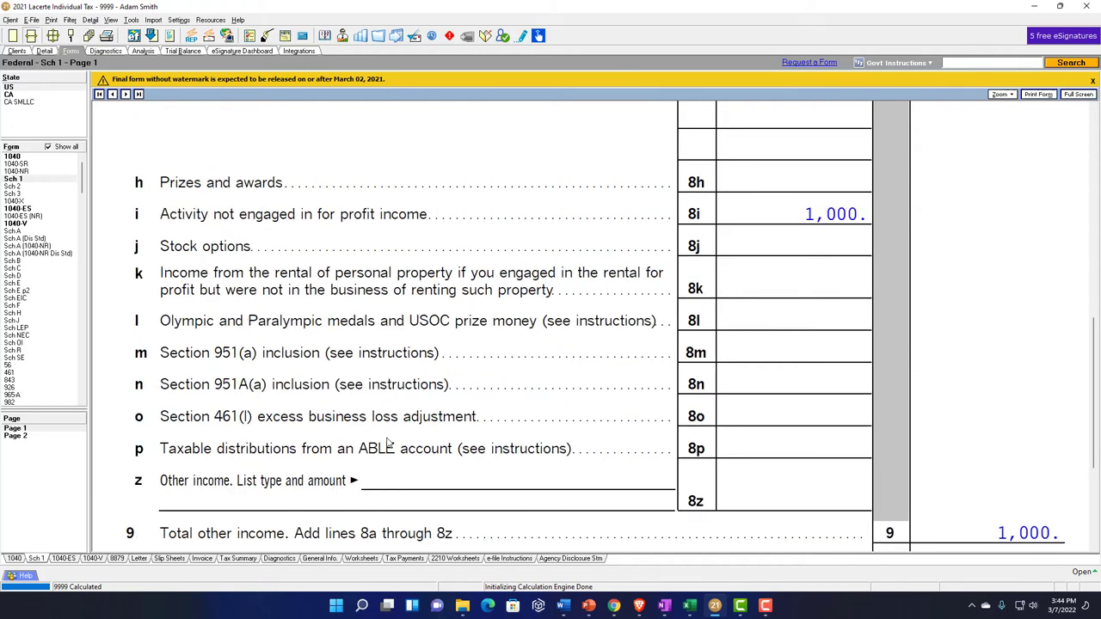
scroll(387, 444, "up", 4)
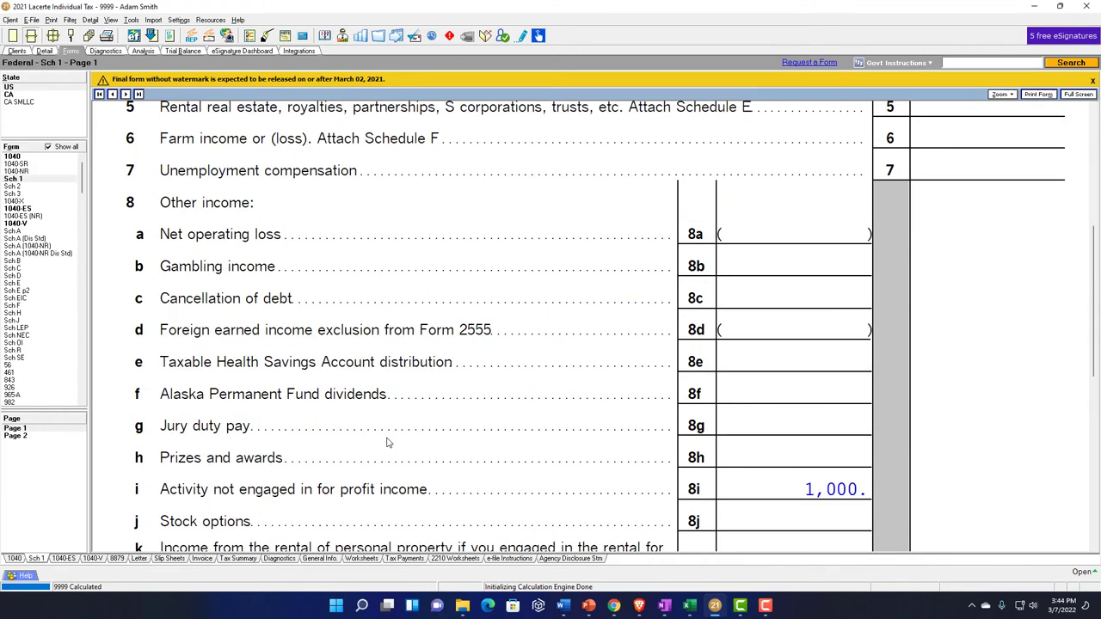
scroll(388, 443, "down", 5)
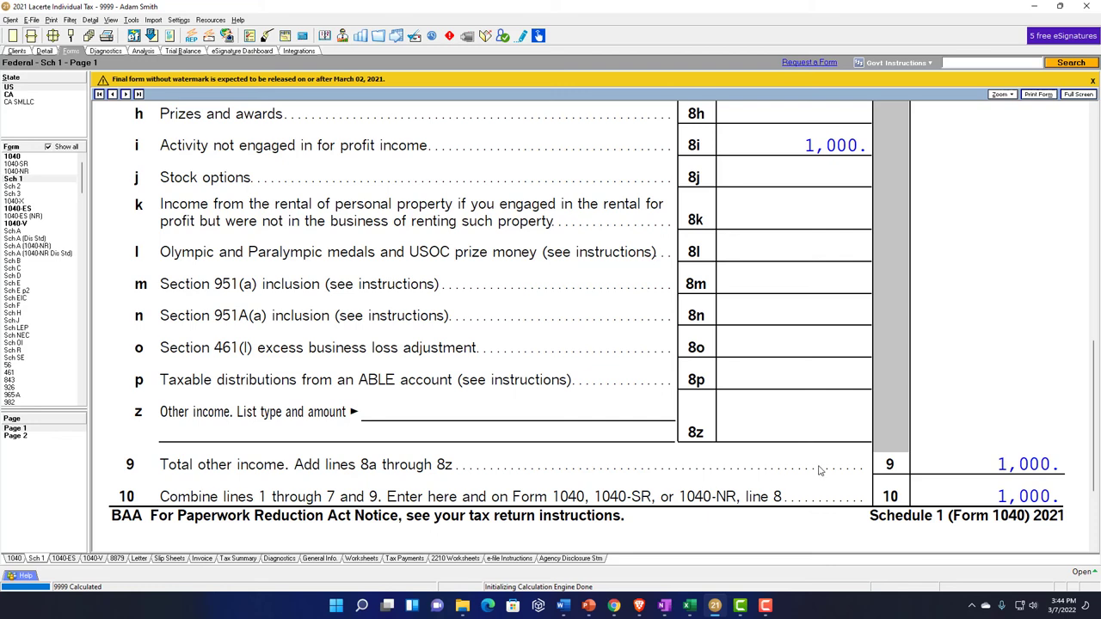
left_click(21, 160)
scroll(525, 306, "down", 3)
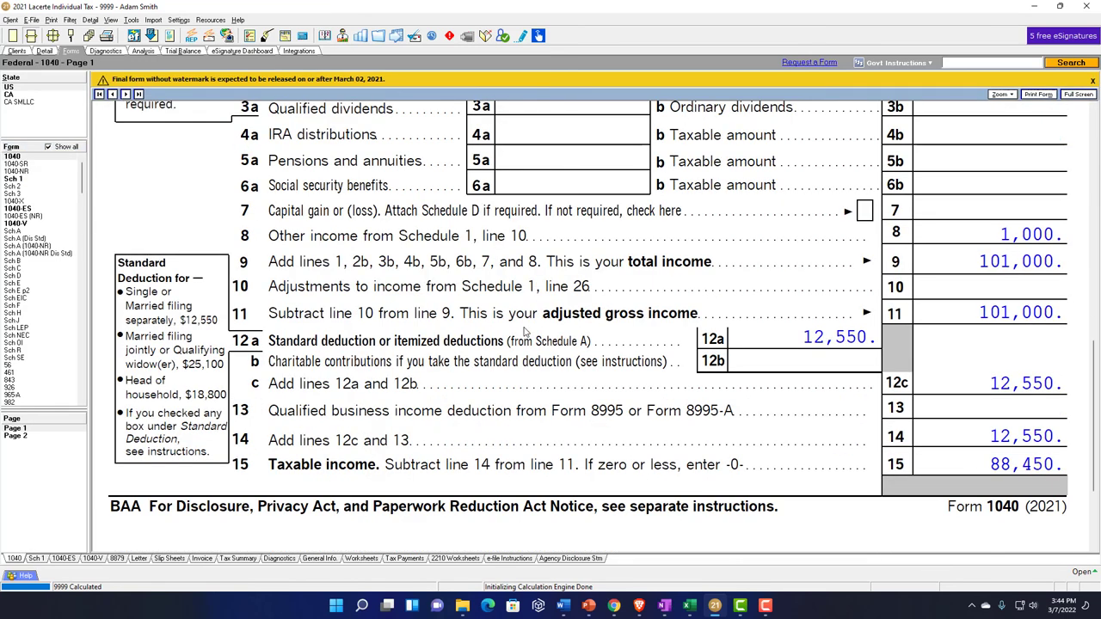